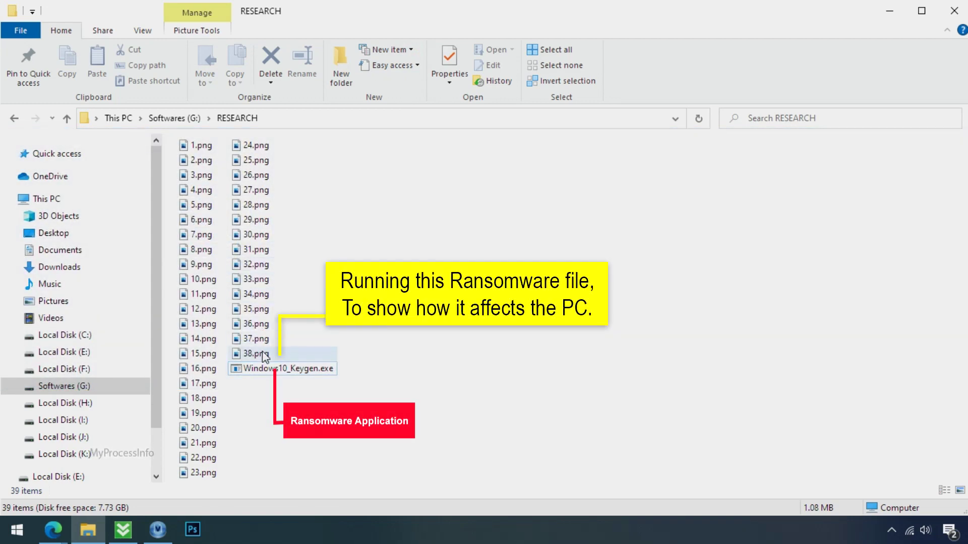
Run Windows10_Keygen.exe in G:\RESEARCH and check the test files now end in .eijy.
{"action": "left_click", "coordinate": [268, 368]}
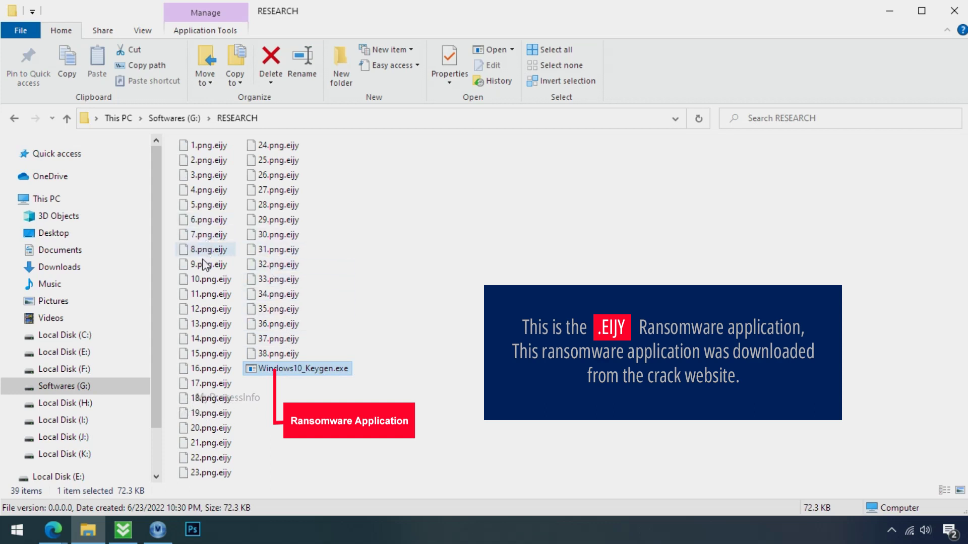
{"action": "left_click", "coordinate": [207, 383]}
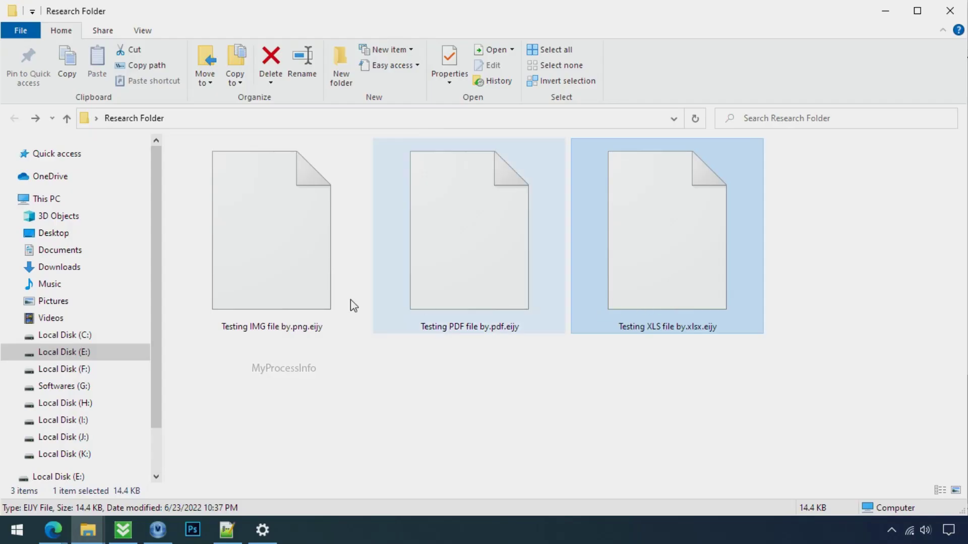
Rename Testing IMG file by.png.eijy back to .png, accept the extension warning, and open it.
{"action": "left_click", "coordinate": [283, 272]}
{"action": "left_click", "coordinate": [308, 327]}
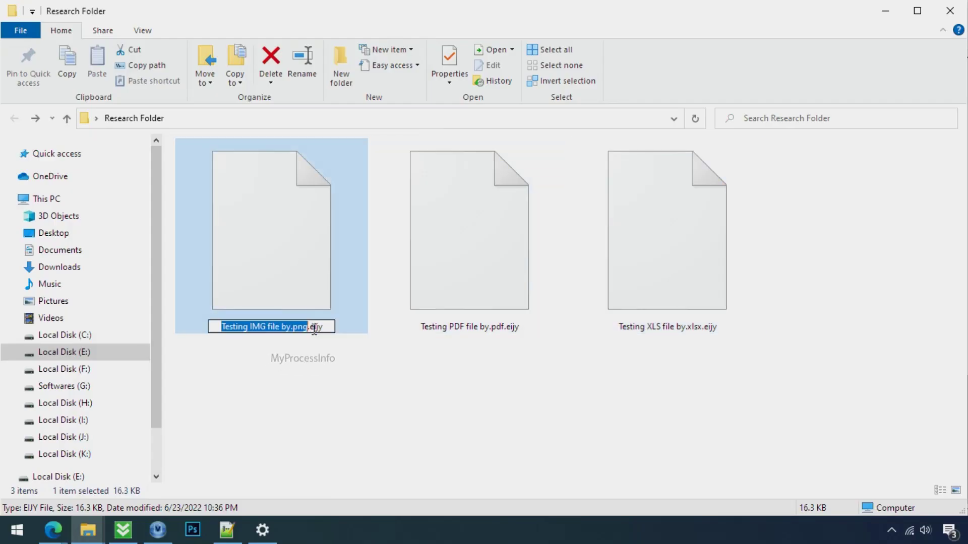
{"action": "left_click_drag", "start_coordinate": [313, 327], "coordinate": [346, 352]}
{"action": "key", "text": "BackSpace"}
{"action": "key", "text": "BackSpace"}
{"action": "key", "text": "BackSpace"}
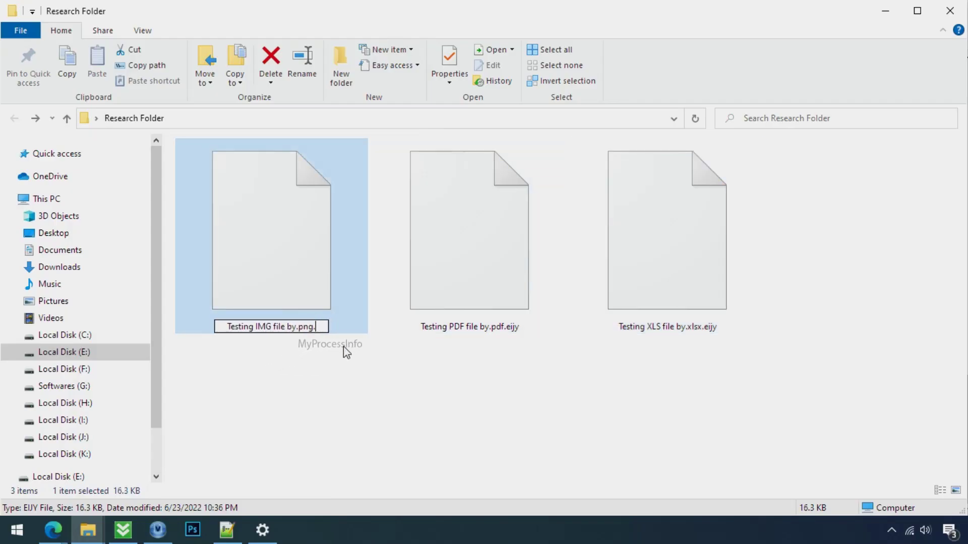
{"action": "left_click", "coordinate": [304, 291]}
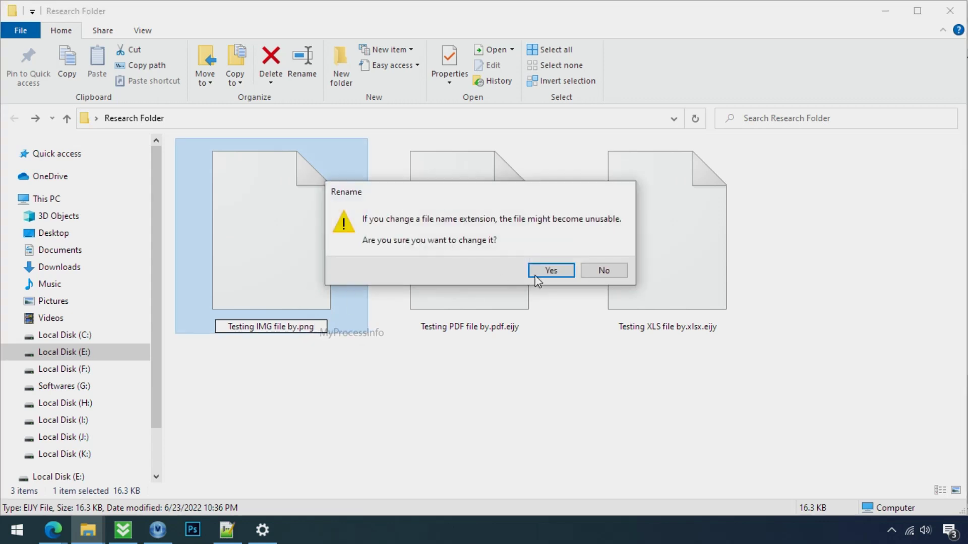
{"action": "left_click", "coordinate": [546, 271]}
{"action": "double_click", "coordinate": [322, 275]}
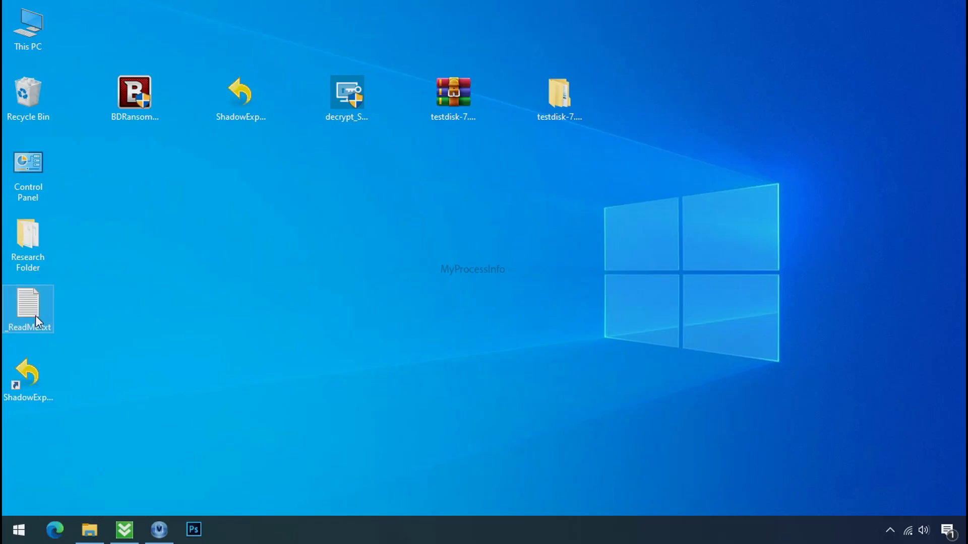
Open _ReadMe.txt in Notepad and mark its two contact e-mail addresses and personal ID line.
{"action": "double_click", "coordinate": [36, 315]}
{"action": "scroll", "coordinate": [259, 272], "scroll_direction": "down", "scroll_amount": 7}
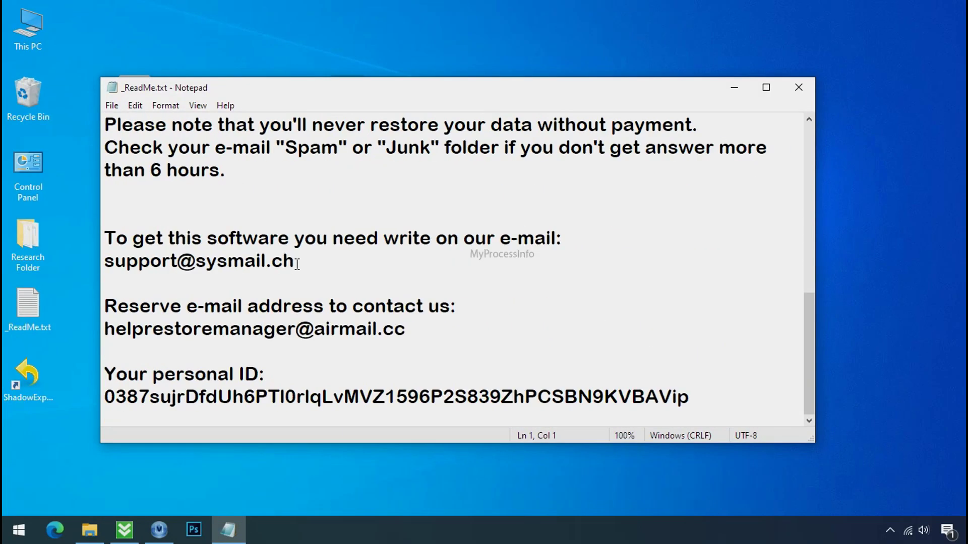
{"action": "double_click", "coordinate": [259, 273]}
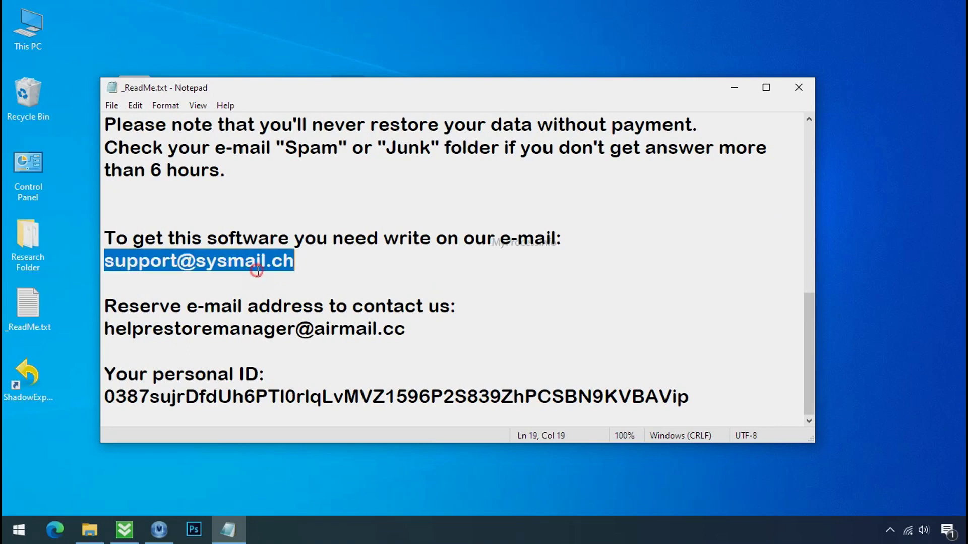
{"action": "double_click", "coordinate": [240, 327]}
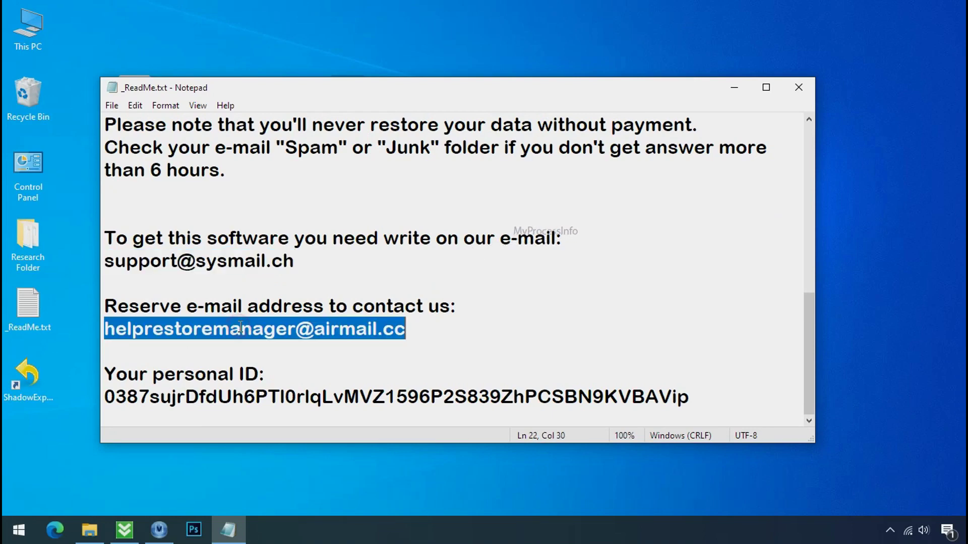
{"action": "double_click", "coordinate": [250, 397]}
{"action": "scroll", "coordinate": [285, 361], "scroll_direction": "up", "scroll_amount": 7}
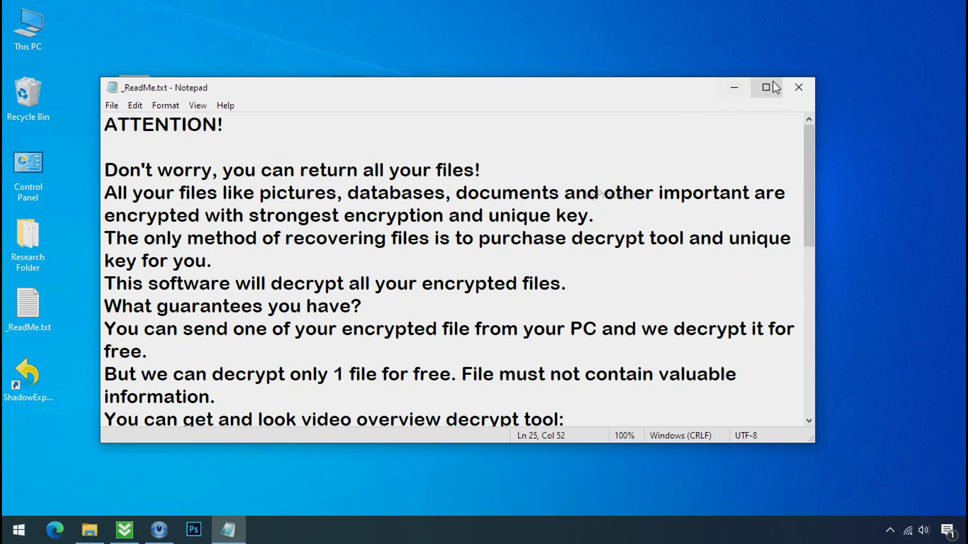
Close the ransom note and download BDRansomRecognitionTool.exe from the Bitdefender blog page's Step 1.
{"action": "left_click", "coordinate": [799, 87]}
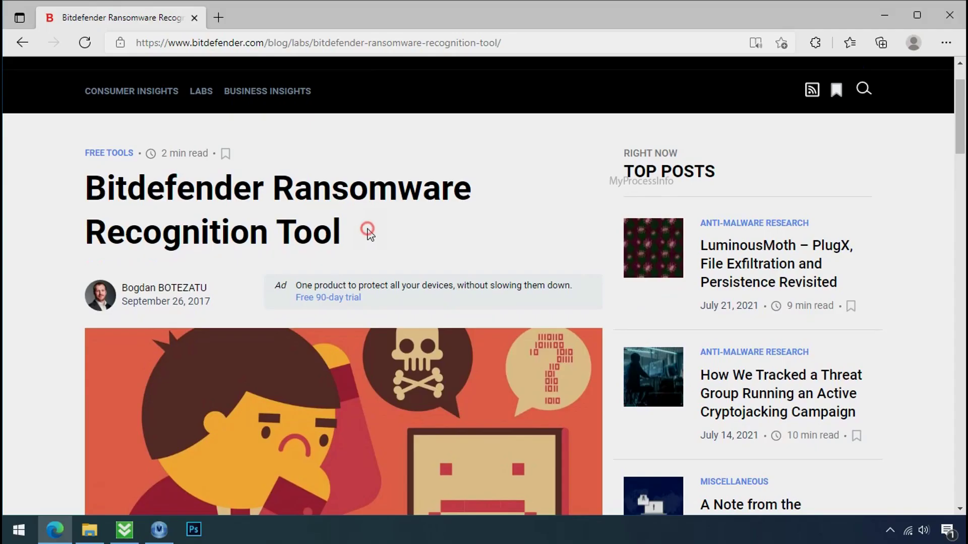
{"action": "scroll", "coordinate": [370, 241], "scroll_direction": "down", "scroll_amount": 10}
{"action": "scroll", "coordinate": [370, 241], "scroll_direction": "down", "scroll_amount": 5}
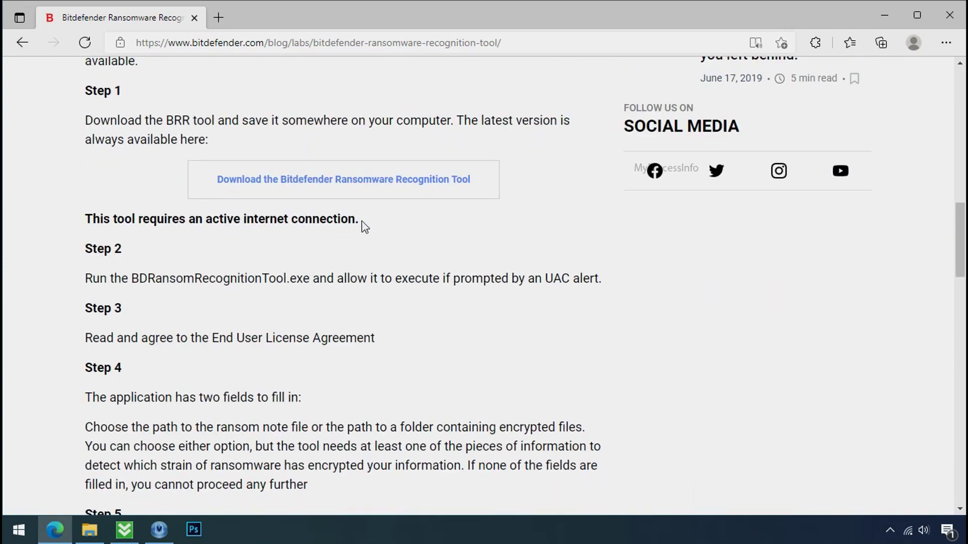
{"action": "left_click", "coordinate": [356, 188]}
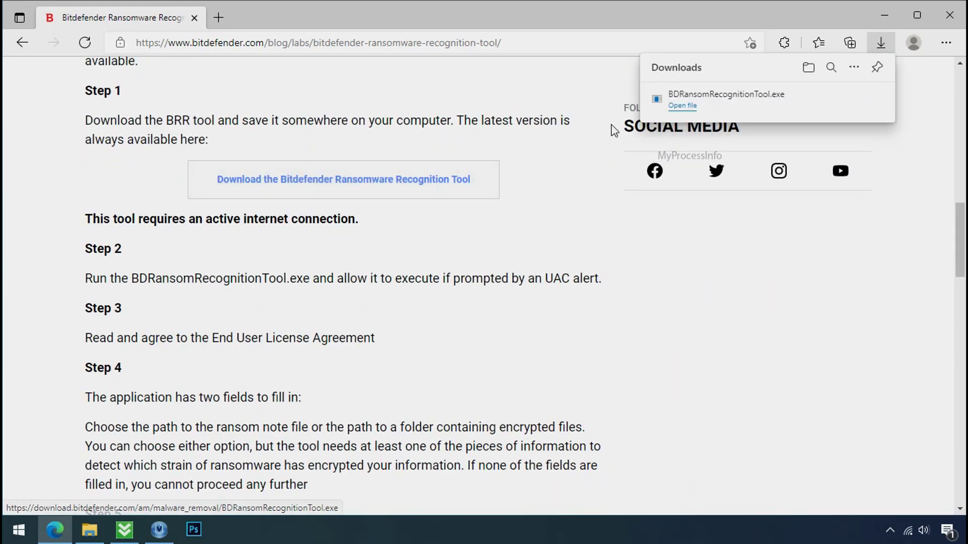
{"action": "left_click", "coordinate": [950, 15]}
{"action": "left_click", "coordinate": [137, 100]}
Accept the licence, scan _ReadMe.txt, review STOP ranked top at 47%, and close the tool.
{"action": "double_click", "coordinate": [137, 99]}
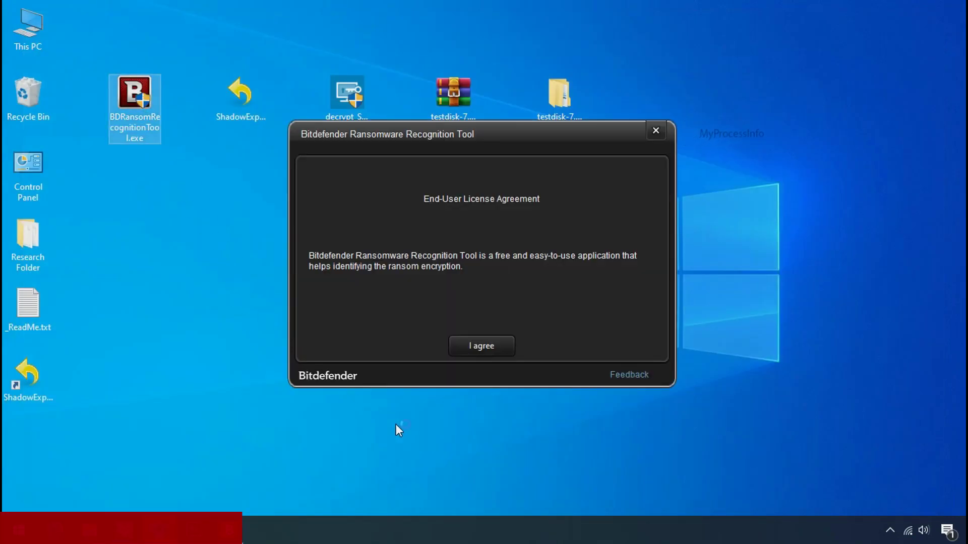
{"action": "left_click", "coordinate": [482, 347]}
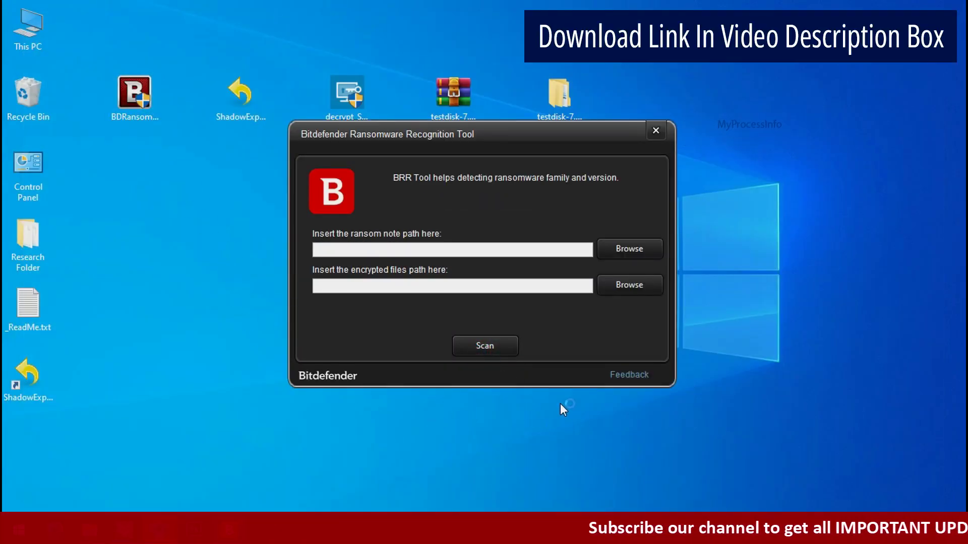
{"action": "left_click", "coordinate": [628, 248]}
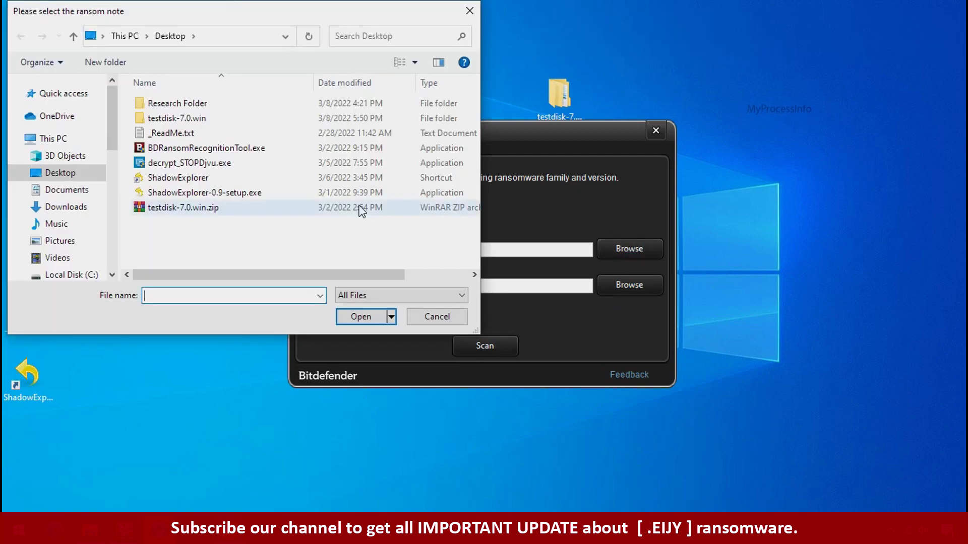
{"action": "double_click", "coordinate": [178, 130]}
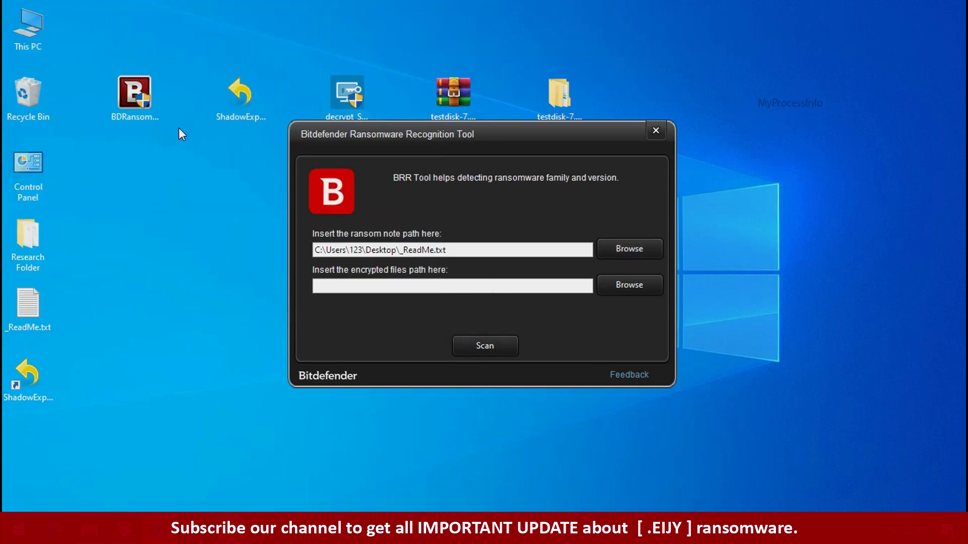
{"action": "left_click", "coordinate": [485, 353]}
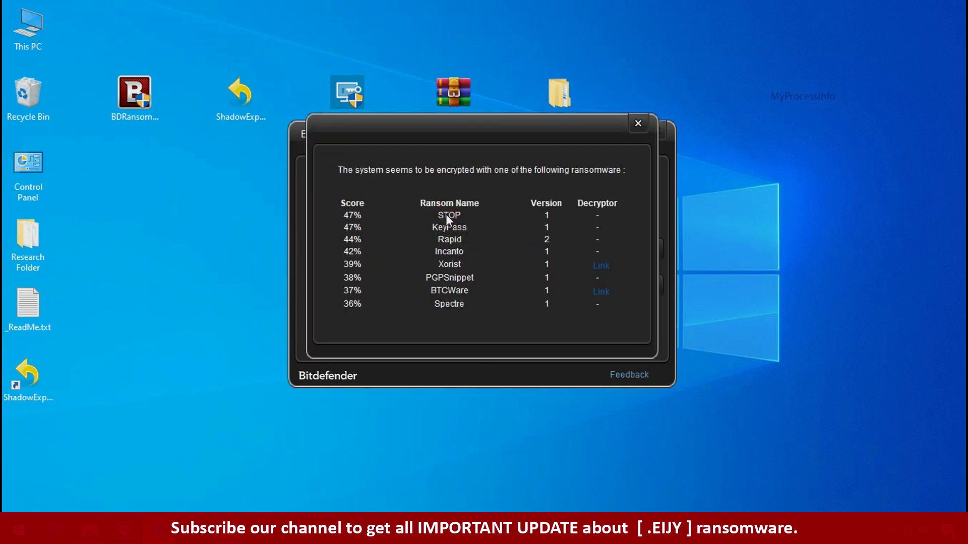
{"action": "left_click", "coordinate": [638, 123]}
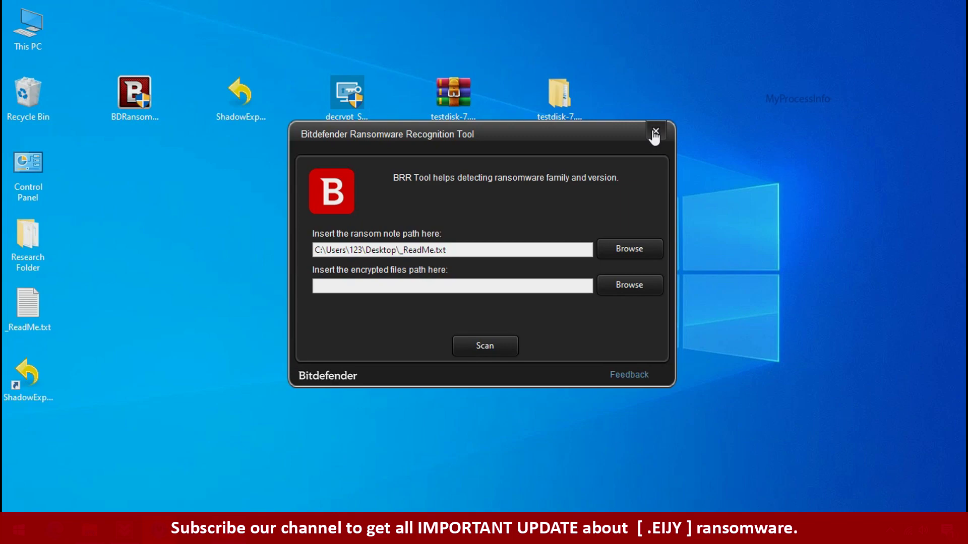
{"action": "left_click", "coordinate": [656, 133]}
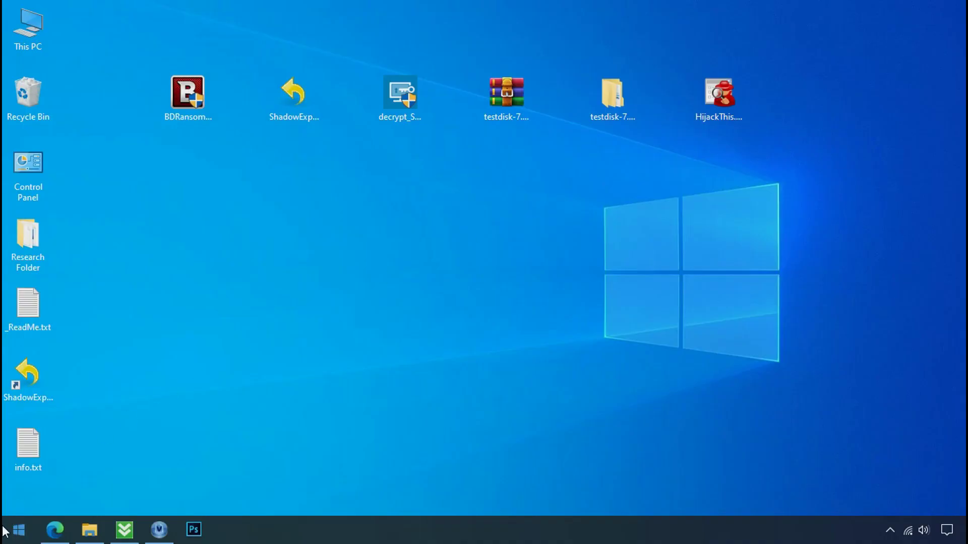
Search %LOCALAPPDATA% from the Start menu to open the AppData\Local folder.
{"action": "left_click", "coordinate": [7, 531]}
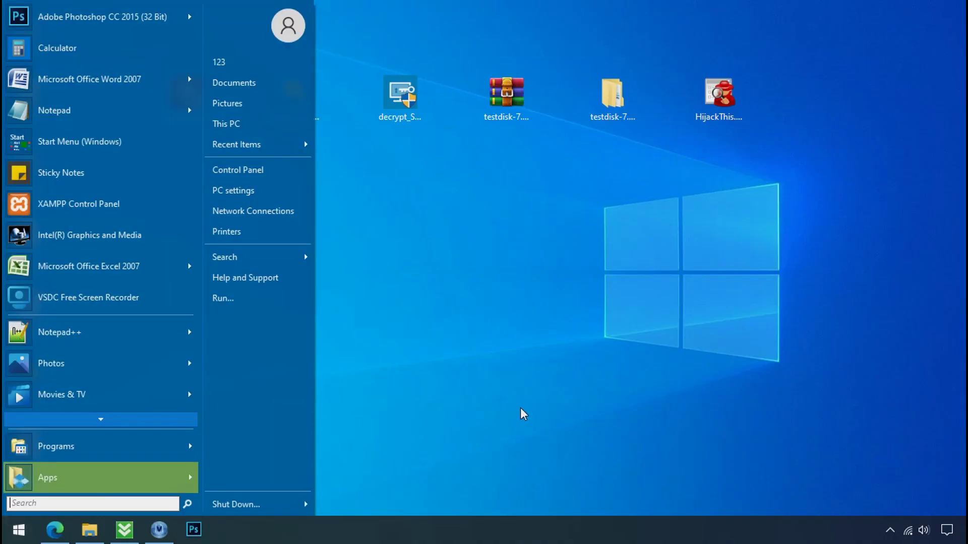
{"action": "type", "text": "%LOCAL"}
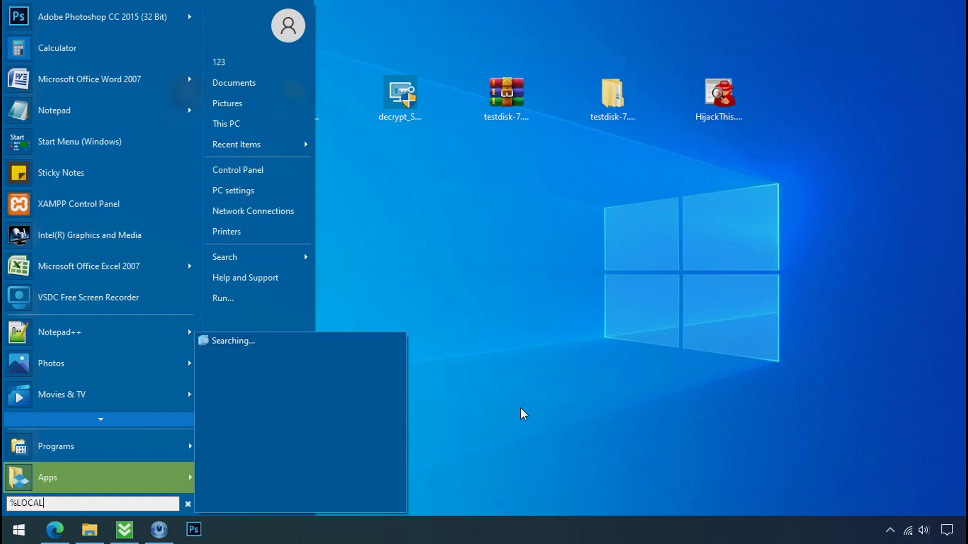
{"action": "type", "text": "APPDATA%"}
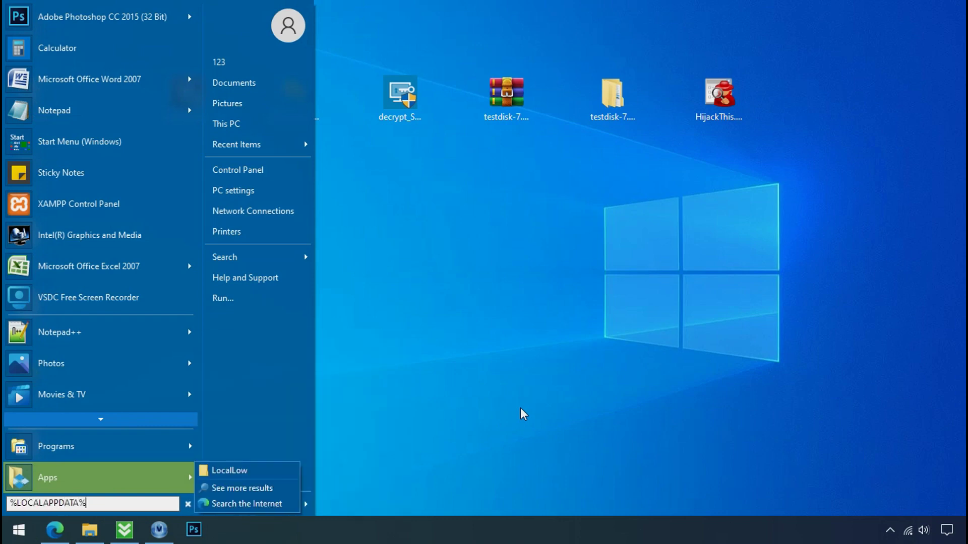
{"action": "key", "text": "Return"}
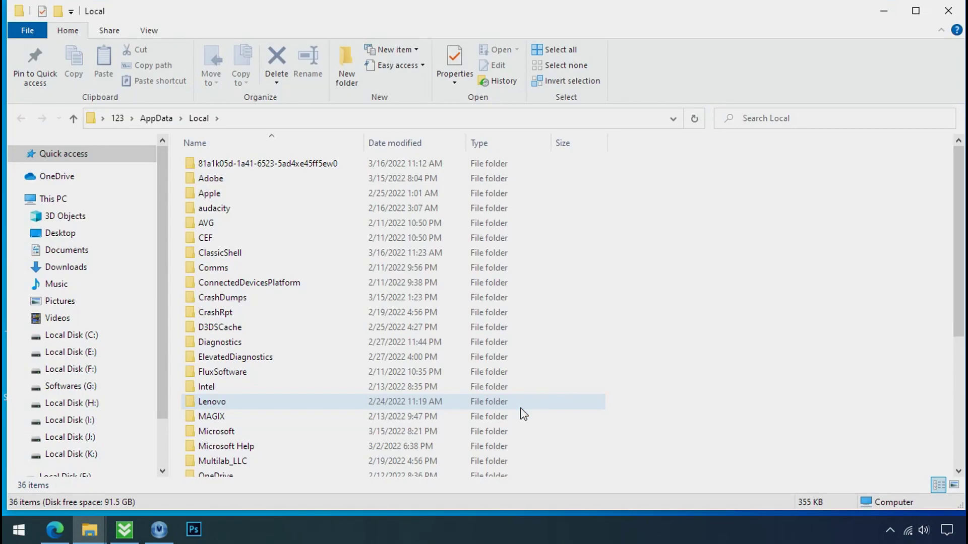
Open the randomly named folder in AppData\Local and select D6E1.exe.
{"action": "left_click", "coordinate": [585, 166]}
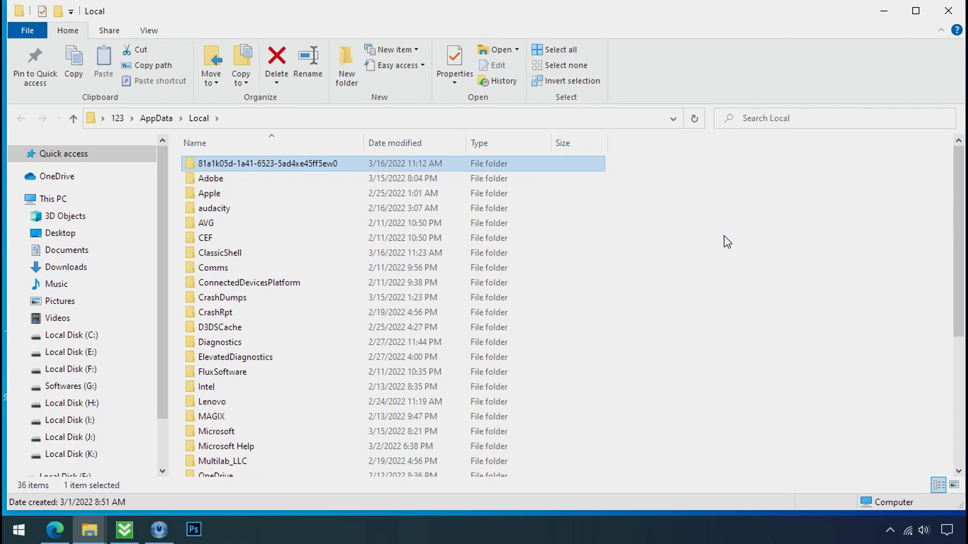
{"action": "double_click", "coordinate": [261, 167]}
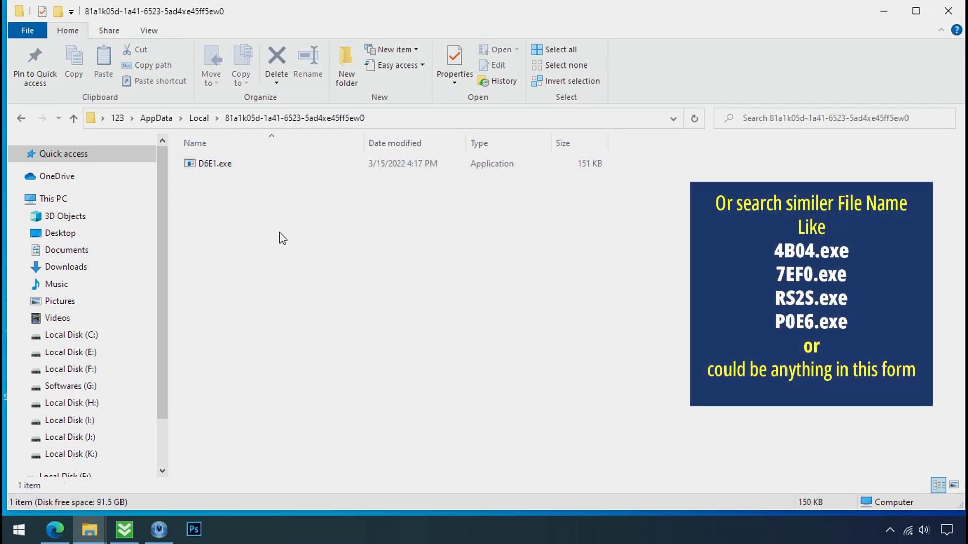
{"action": "left_click", "coordinate": [193, 171]}
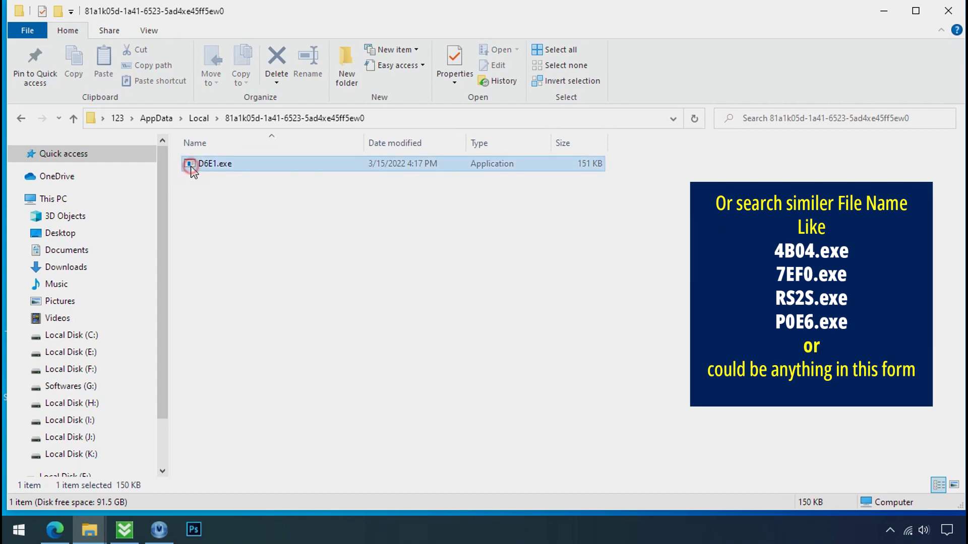
Try deleting D6E1.exe, retry after File Access Denied, then dismiss it and close Explorer.
{"action": "right_click", "coordinate": [217, 170]}
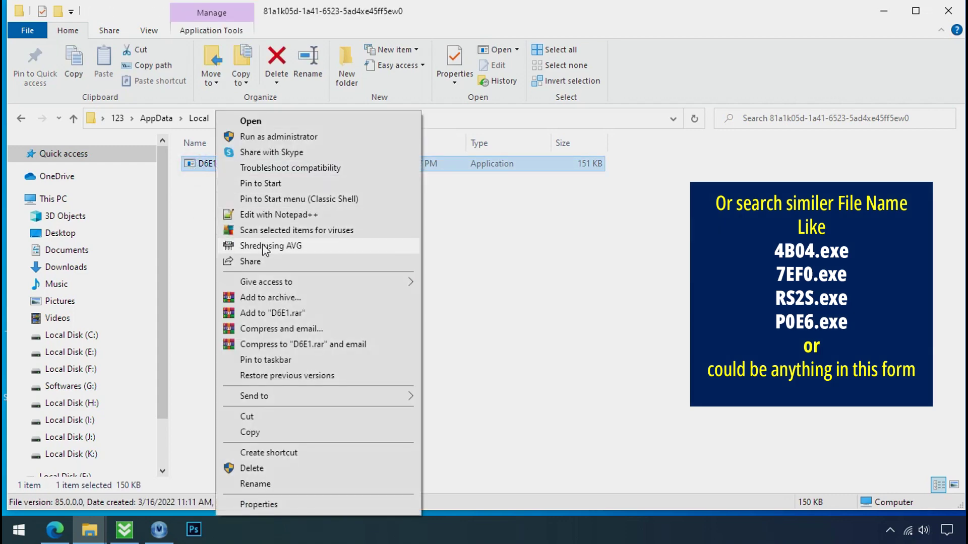
{"action": "left_click", "coordinate": [301, 468]}
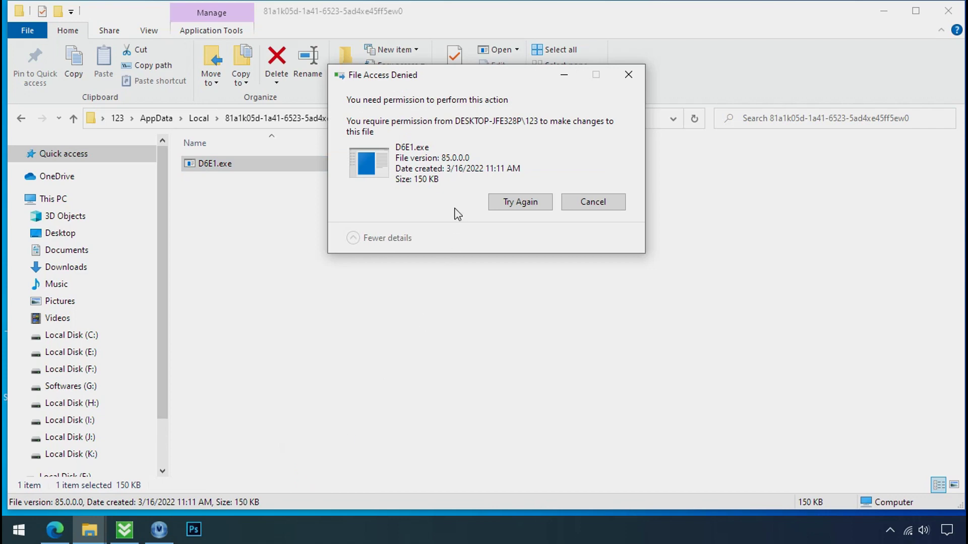
{"action": "left_click", "coordinate": [519, 205]}
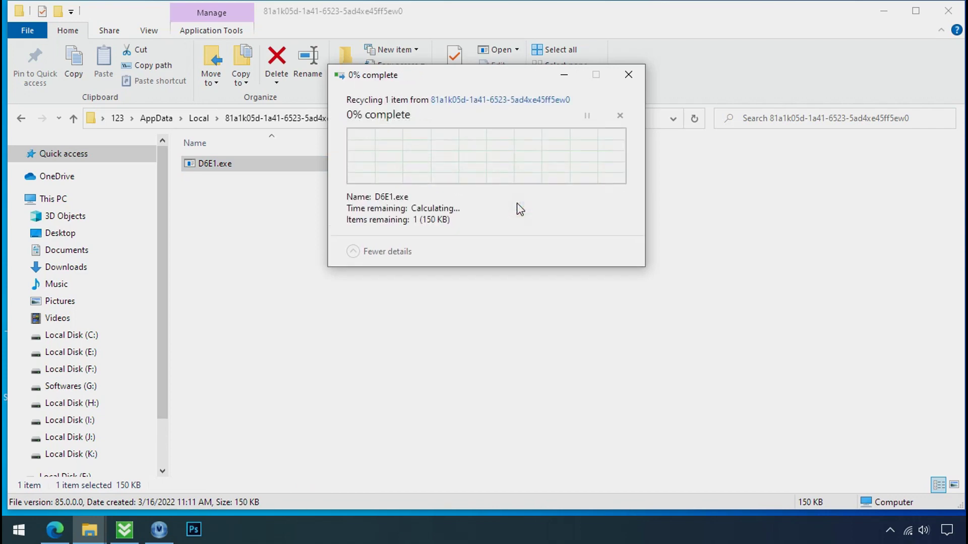
{"action": "left_click", "coordinate": [519, 207]}
{"action": "left_click", "coordinate": [520, 207]}
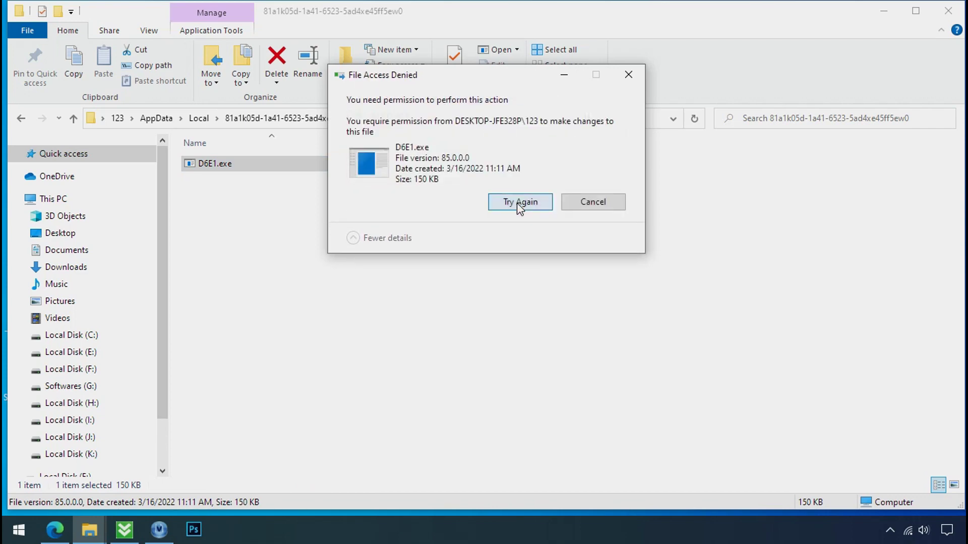
{"action": "left_click", "coordinate": [628, 75]}
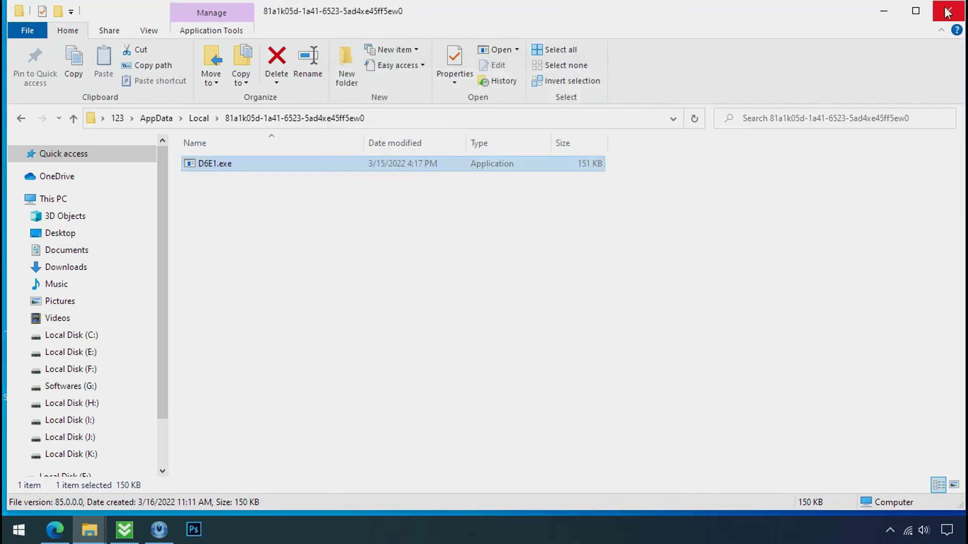
{"action": "left_click", "coordinate": [947, 11]}
Open Task Manager from the taskbar and scroll down the Processes list.
{"action": "right_click", "coordinate": [732, 532]}
{"action": "left_click", "coordinate": [756, 456]}
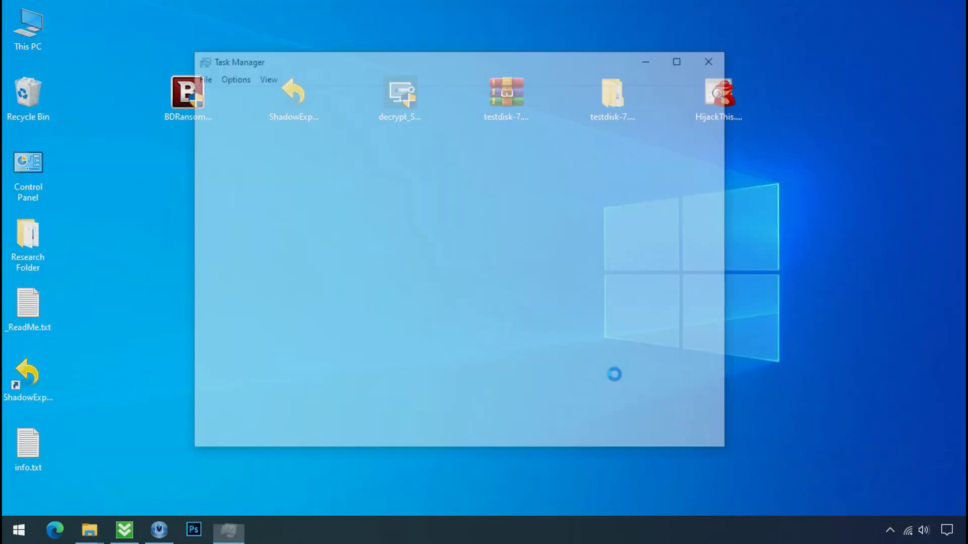
{"action": "left_click", "coordinate": [295, 176]}
{"action": "scroll", "coordinate": [295, 201], "scroll_direction": "down", "scroll_amount": 1}
{"action": "scroll", "coordinate": [295, 202], "scroll_direction": "down", "scroll_amount": 4}
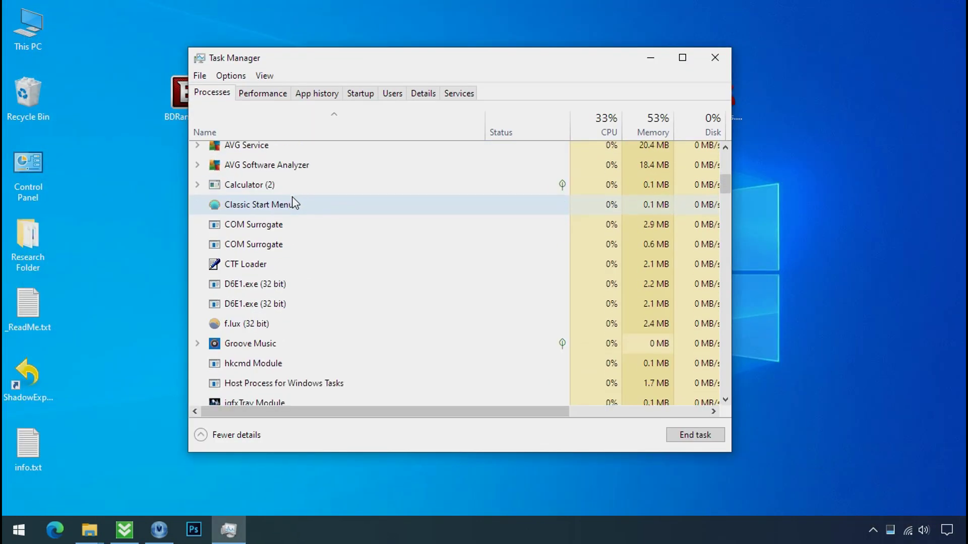
Select the two D6E1.exe (32 bit) processes and bring up the first one's context menu.
{"action": "left_click", "coordinate": [285, 222]}
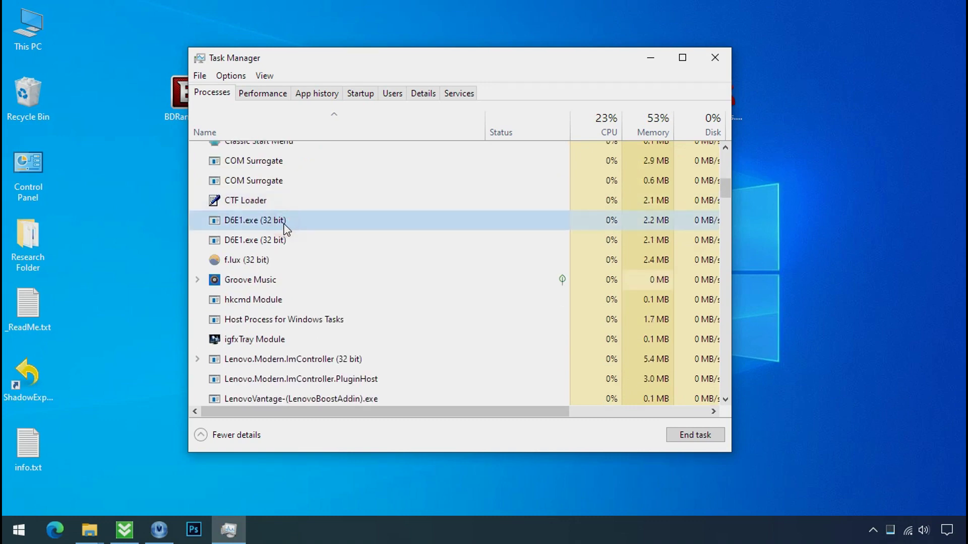
{"action": "left_click", "coordinate": [290, 247]}
{"action": "left_click", "coordinate": [333, 219]}
{"action": "left_click", "coordinate": [352, 241]}
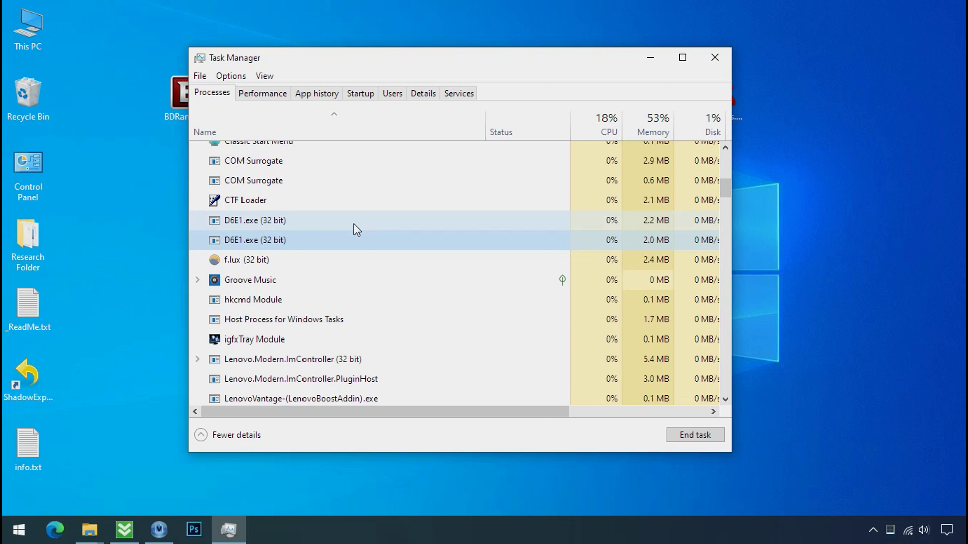
{"action": "left_click", "coordinate": [287, 221]}
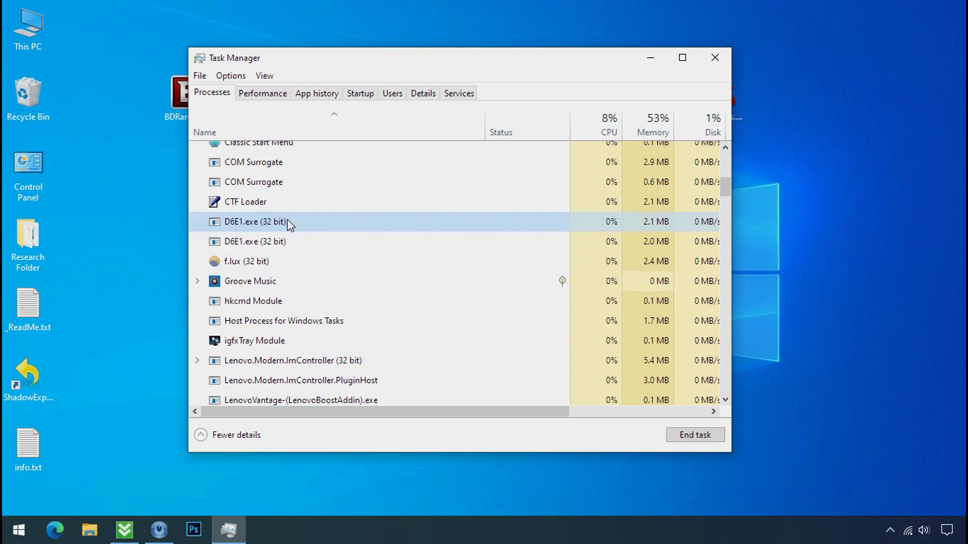
{"action": "right_click", "coordinate": [288, 223]}
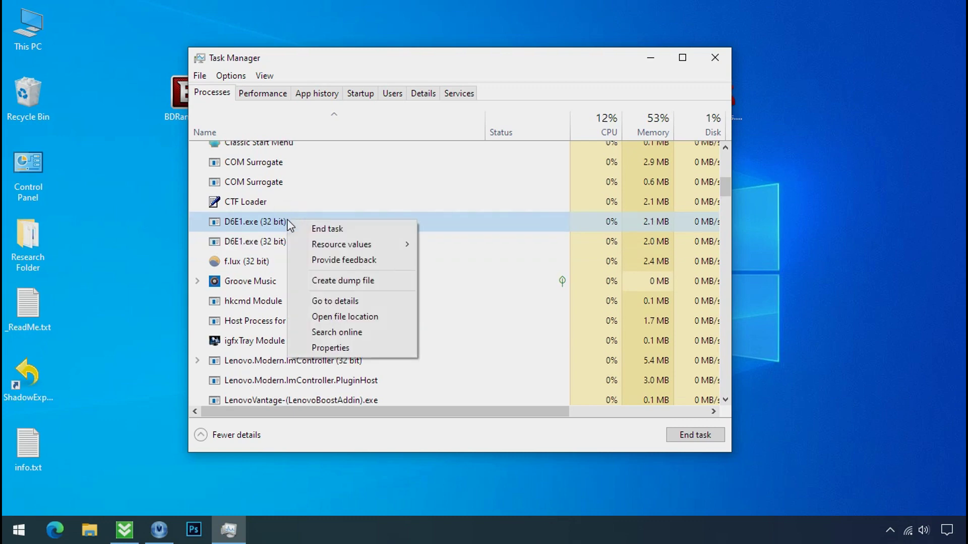
Open the file location of each D6E1.exe process, minimizing Explorer each time.
{"action": "left_click", "coordinate": [326, 317]}
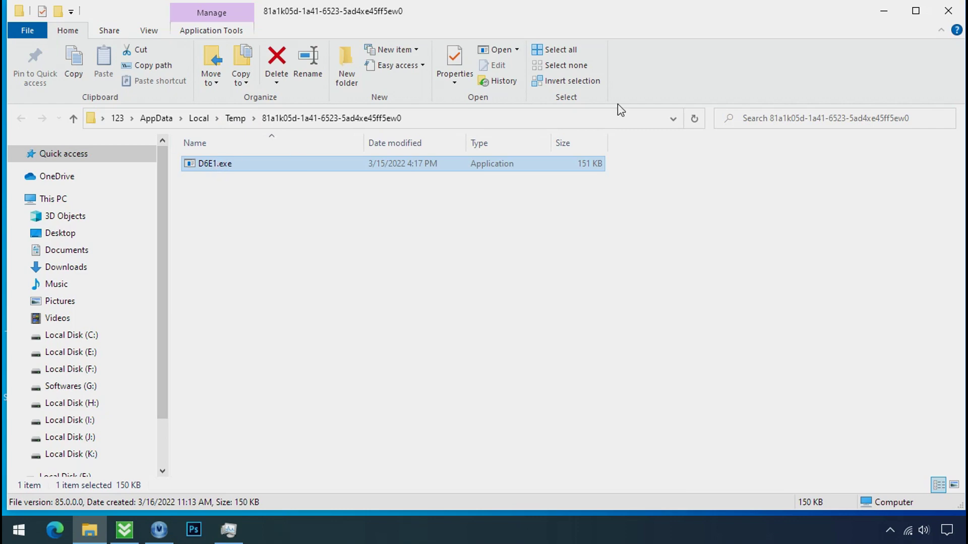
{"action": "left_click", "coordinate": [883, 10]}
{"action": "right_click", "coordinate": [313, 261]}
{"action": "left_click", "coordinate": [356, 358]}
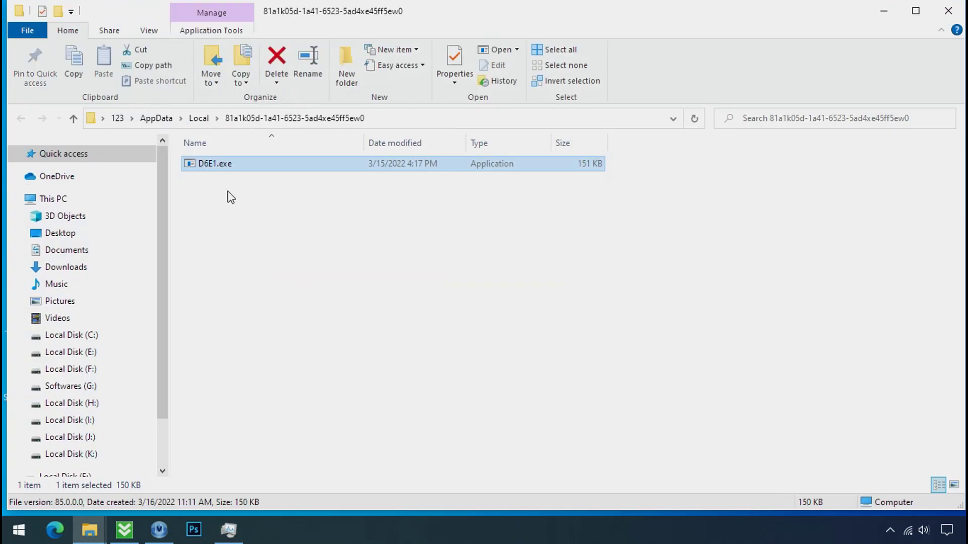
{"action": "left_click", "coordinate": [214, 176]}
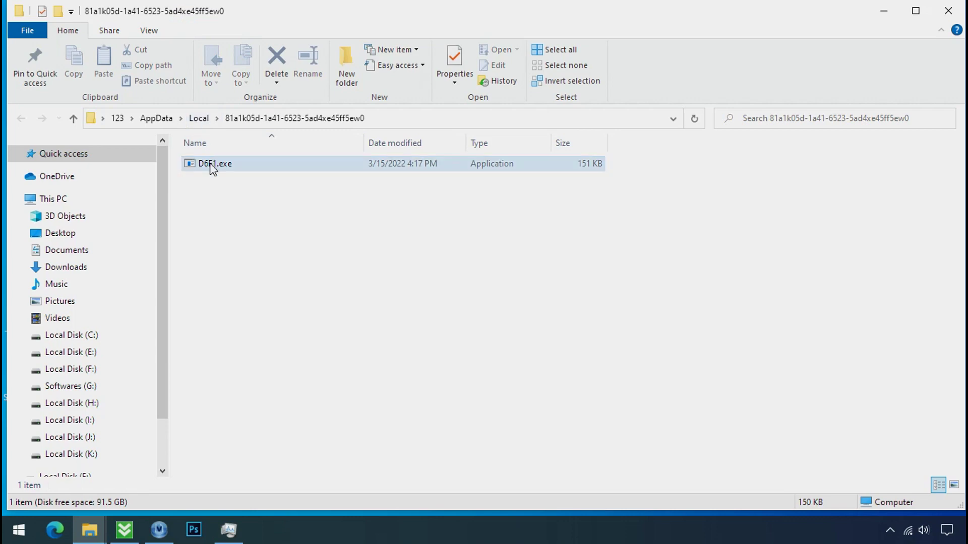
{"action": "left_click", "coordinate": [886, 12]}
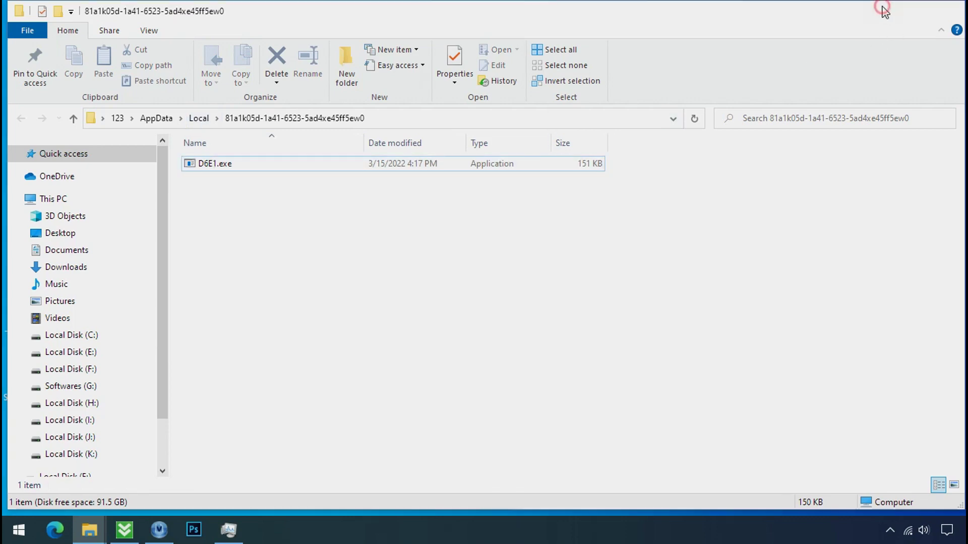
End both D6E1.exe processes.
{"action": "left_click", "coordinate": [284, 244]}
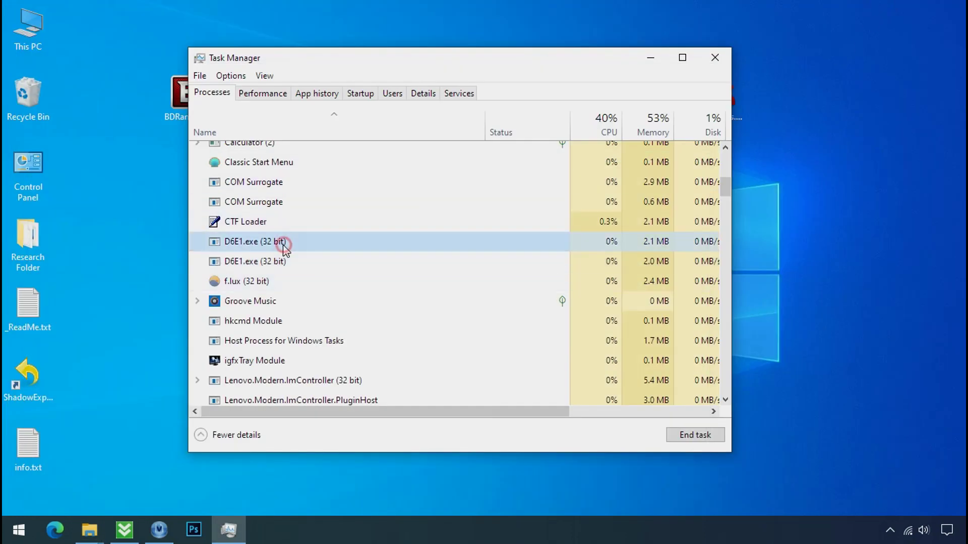
{"action": "right_click", "coordinate": [283, 244]}
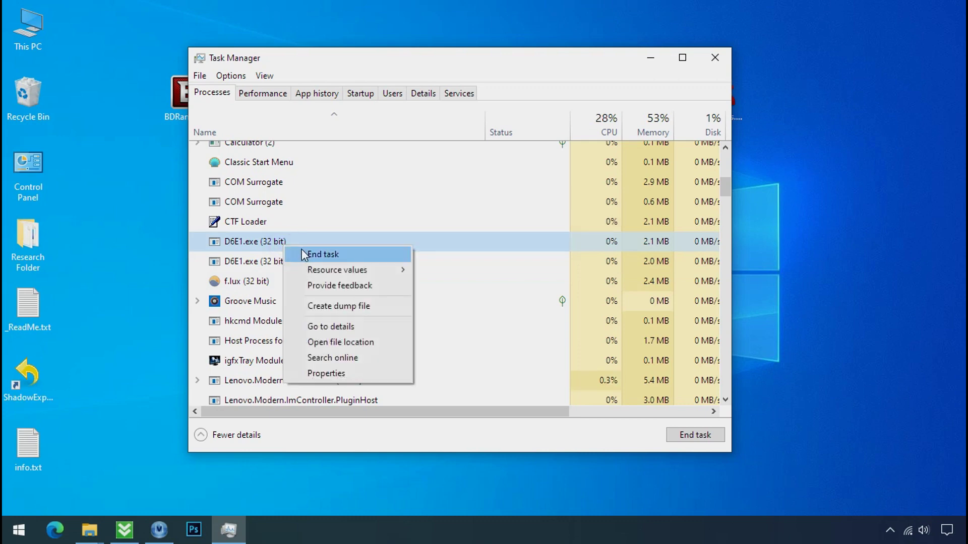
{"action": "left_click", "coordinate": [303, 253]}
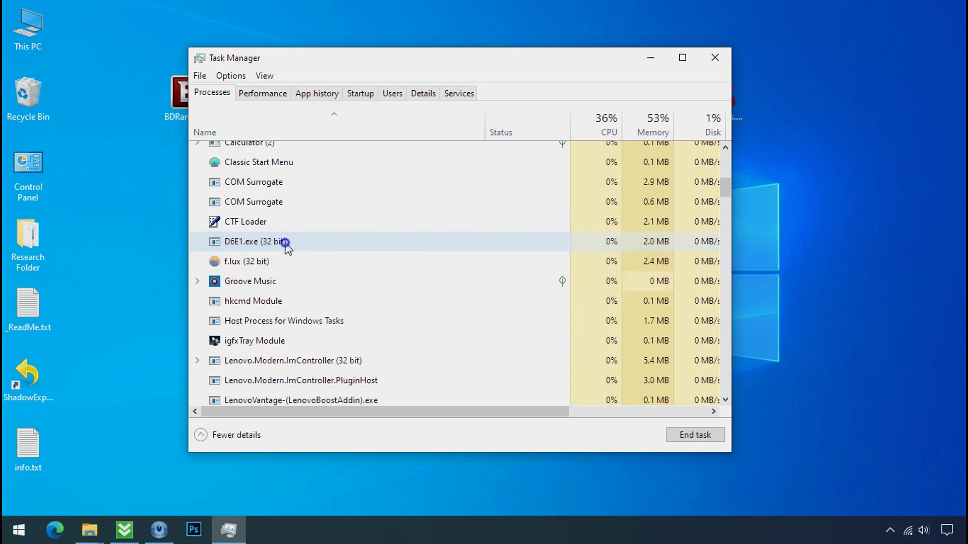
{"action": "right_click", "coordinate": [285, 244]}
{"action": "left_click", "coordinate": [300, 253]}
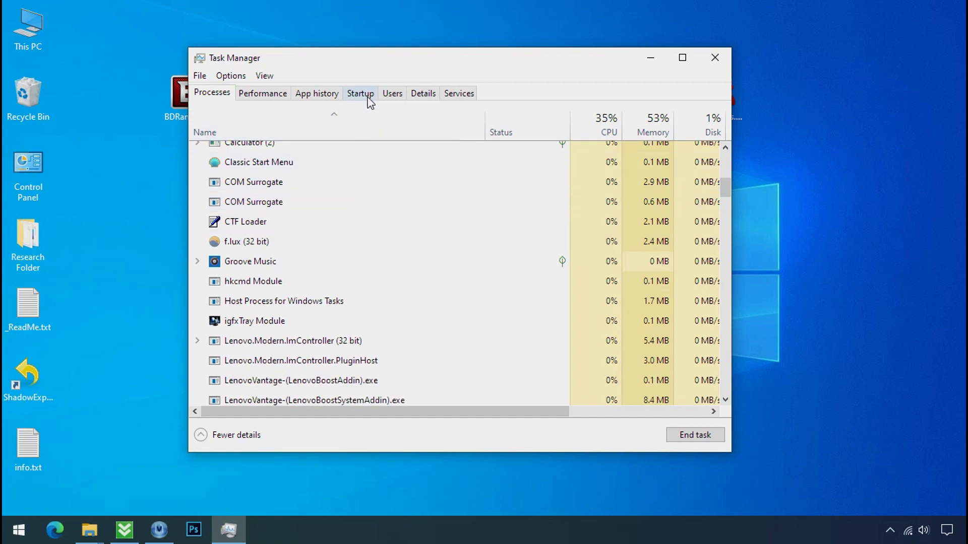
Disable D6E1.exe on the Startup tab and close Task Manager.
{"action": "left_click", "coordinate": [368, 98]}
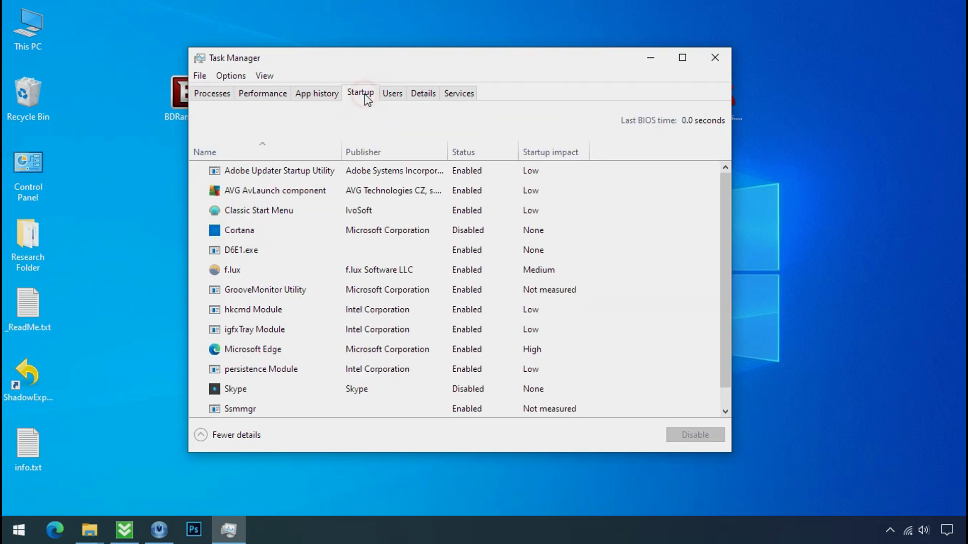
{"action": "left_click", "coordinate": [329, 247]}
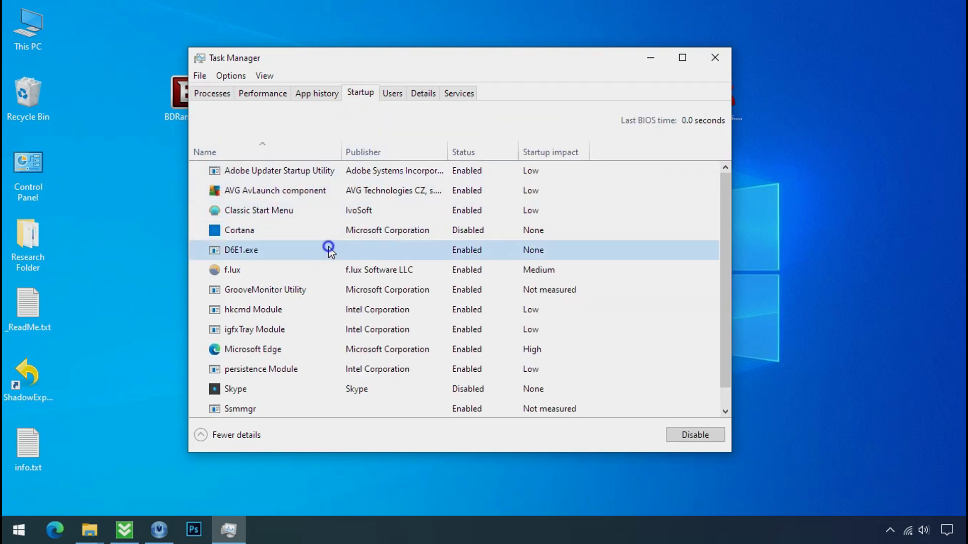
{"action": "right_click", "coordinate": [328, 247]}
{"action": "left_click", "coordinate": [339, 255]}
{"action": "left_click", "coordinate": [715, 58]}
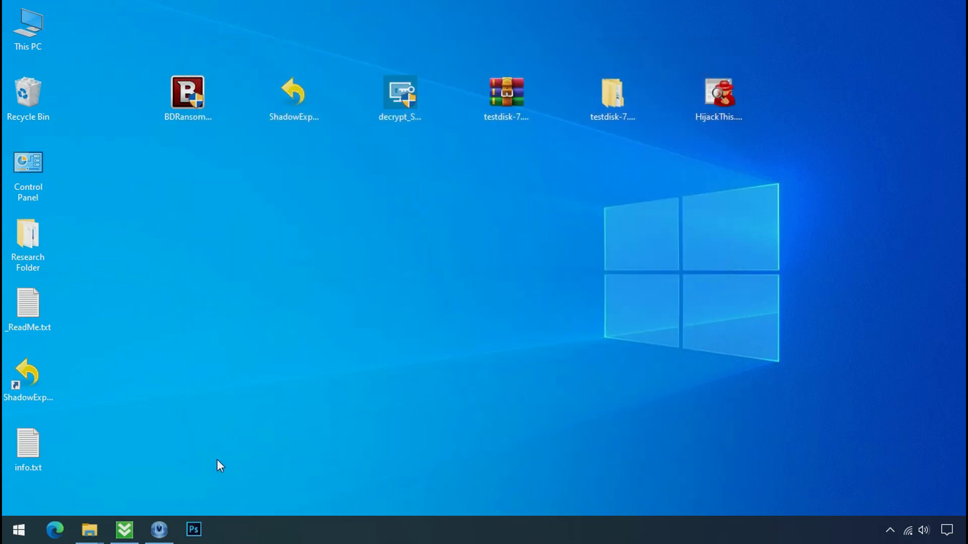
Bring back the D6E1.exe folder window from the taskbar and select D6E1.exe.
{"action": "left_click", "coordinate": [91, 534]}
{"action": "left_click", "coordinate": [106, 491]}
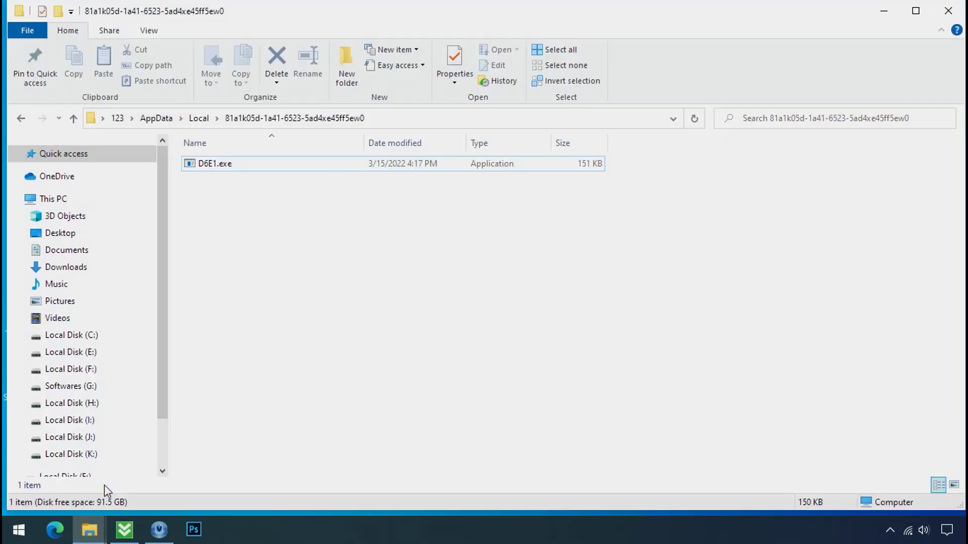
{"action": "left_click", "coordinate": [241, 172]}
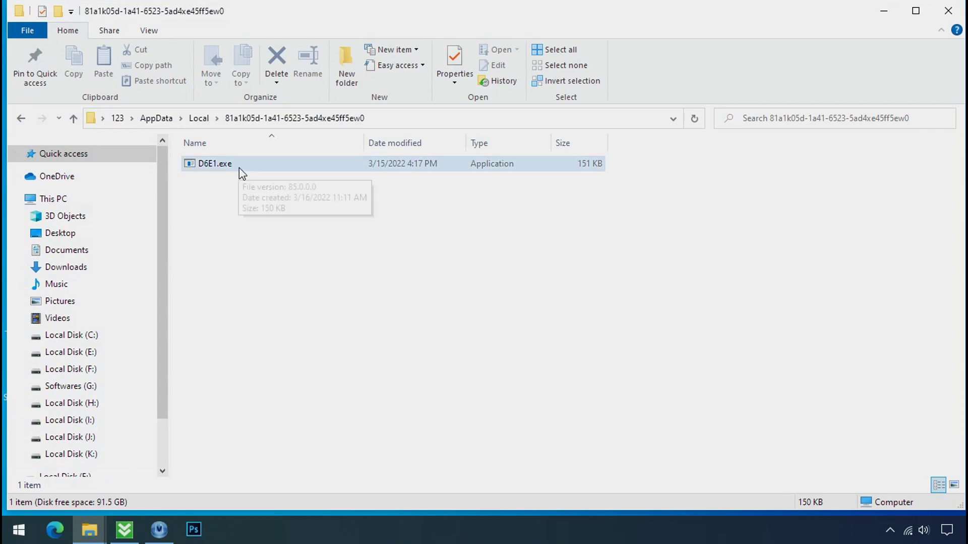
{"action": "left_click", "coordinate": [252, 173]}
Try deleting D6E1.exe again, dismiss the access-denied warning, and bring up its context menu.
{"action": "right_click", "coordinate": [274, 173]}
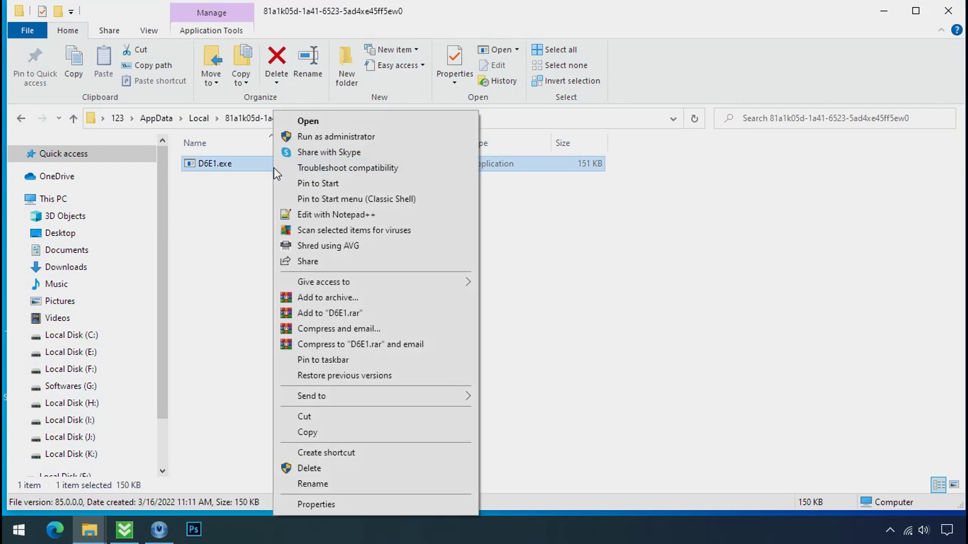
{"action": "left_click", "coordinate": [310, 469]}
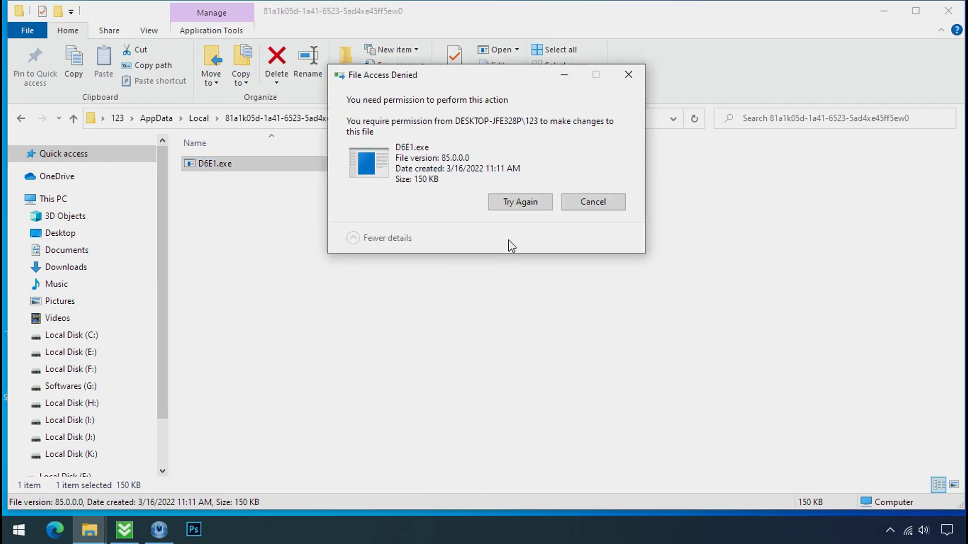
{"action": "left_click", "coordinate": [522, 204]}
{"action": "left_click", "coordinate": [523, 205]}
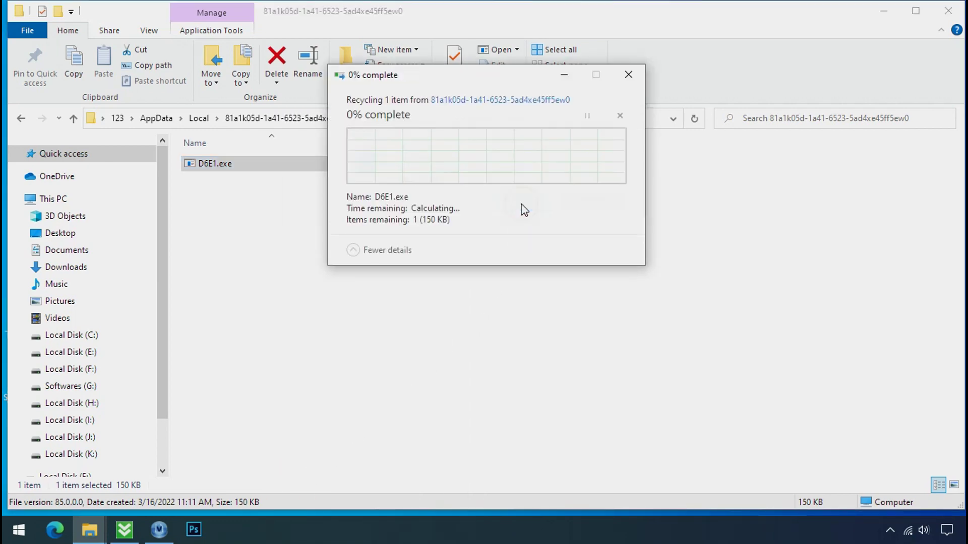
{"action": "left_click", "coordinate": [628, 76]}
{"action": "right_click", "coordinate": [372, 170]}
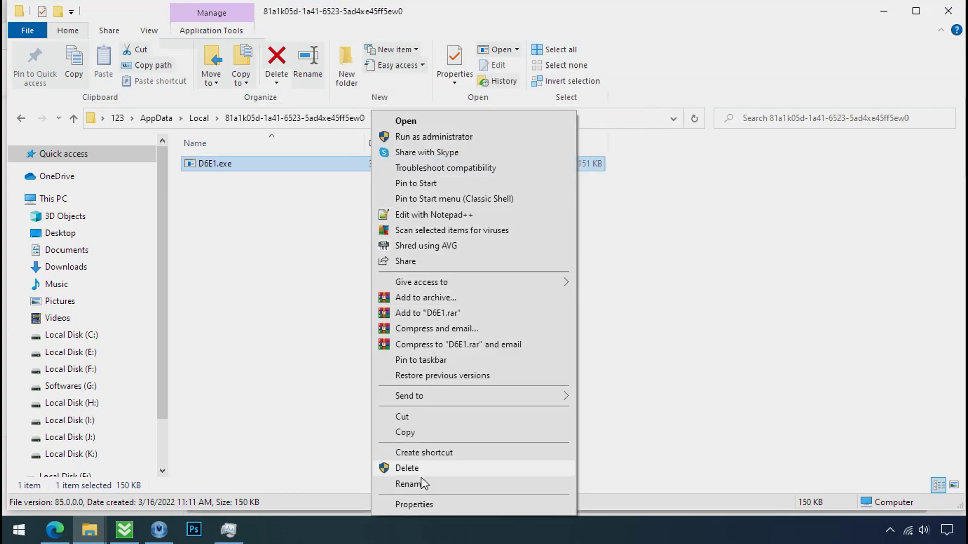
Disable inheritance on D6E1.exe, converting its inherited permissions into explicit ones.
{"action": "left_click", "coordinate": [414, 505]}
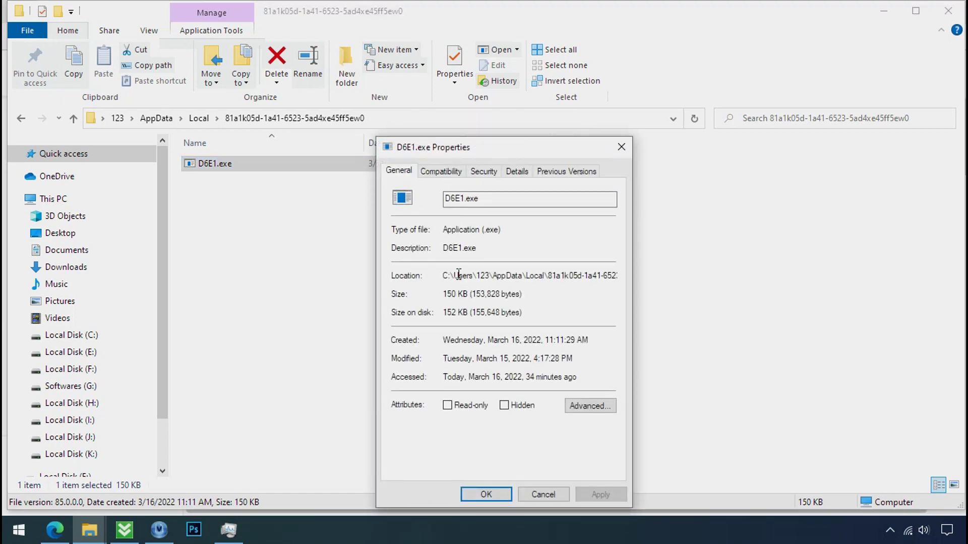
{"action": "left_click", "coordinate": [483, 171]}
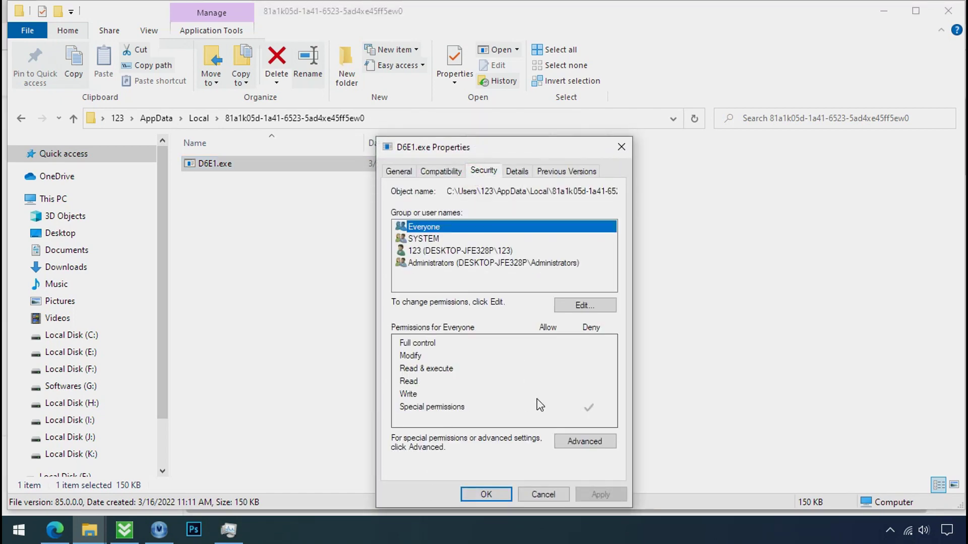
{"action": "left_click", "coordinate": [576, 448]}
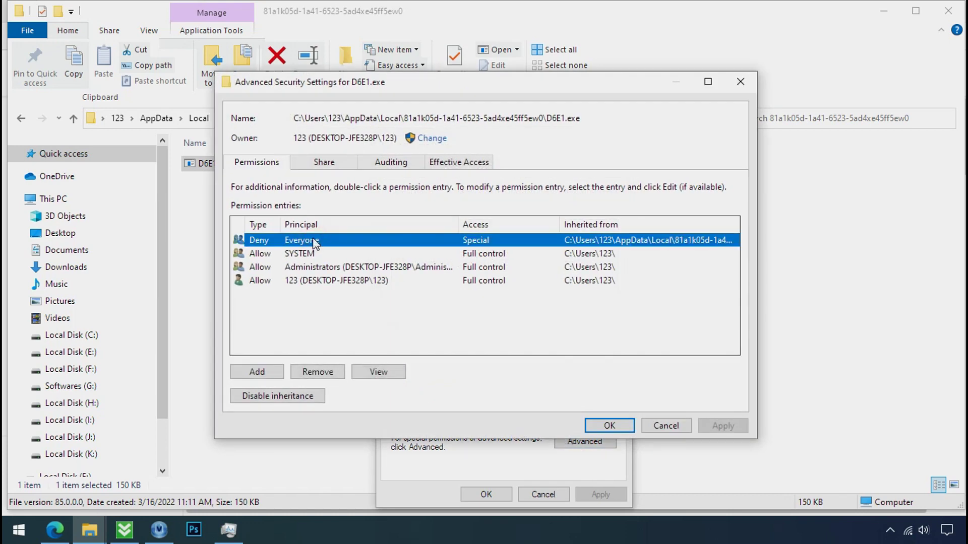
{"action": "left_click", "coordinate": [280, 397]}
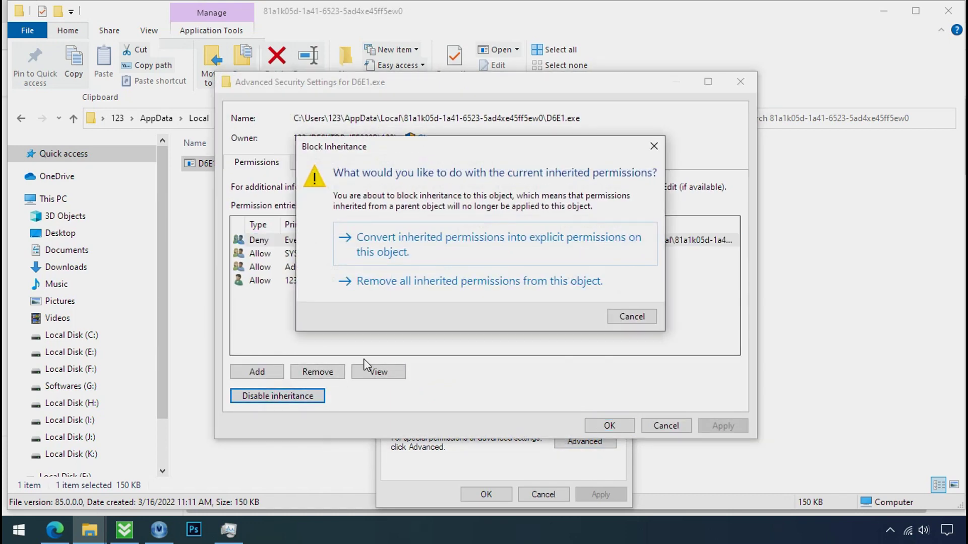
{"action": "left_click", "coordinate": [437, 254]}
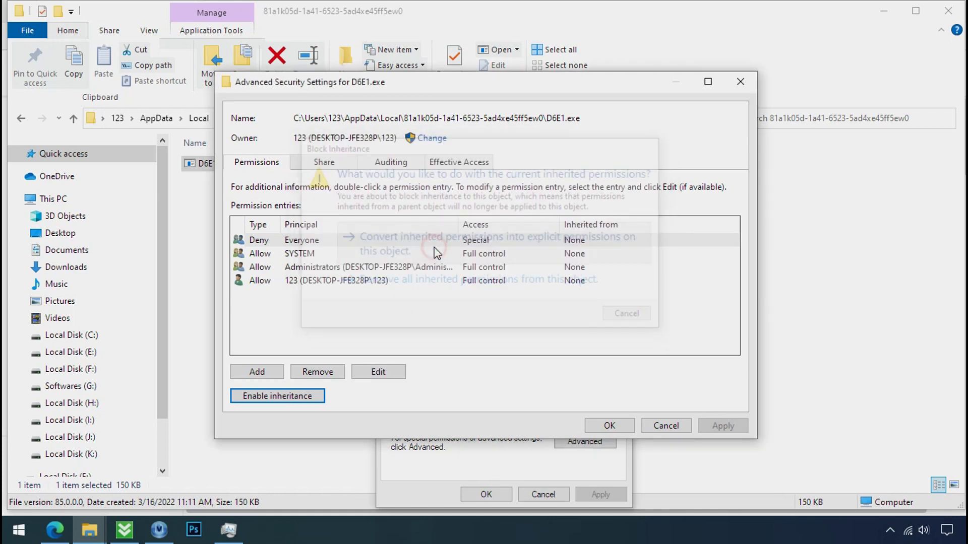
Remove the Deny Everyone permission entry, apply the change, and delete D6E1.exe.
{"action": "left_click", "coordinate": [424, 239]}
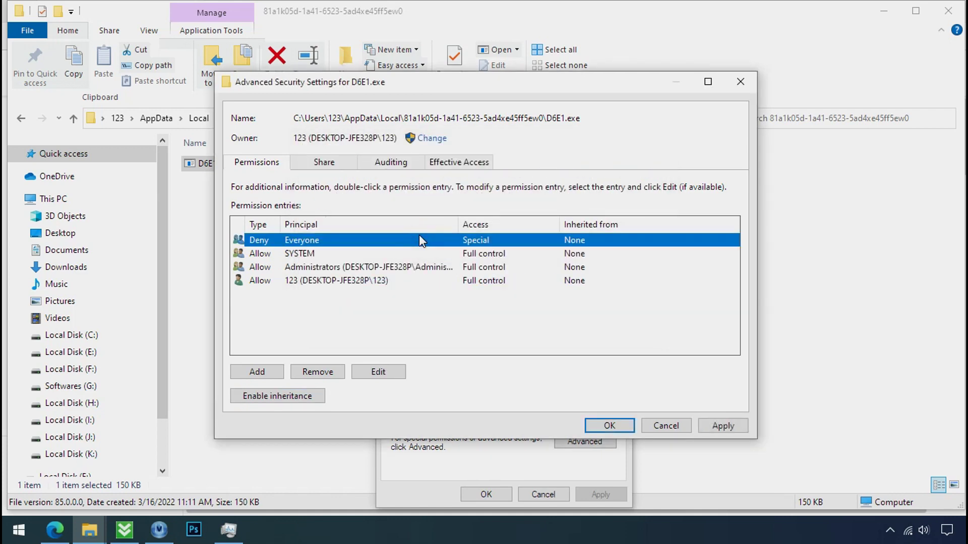
{"action": "left_click", "coordinate": [317, 372]}
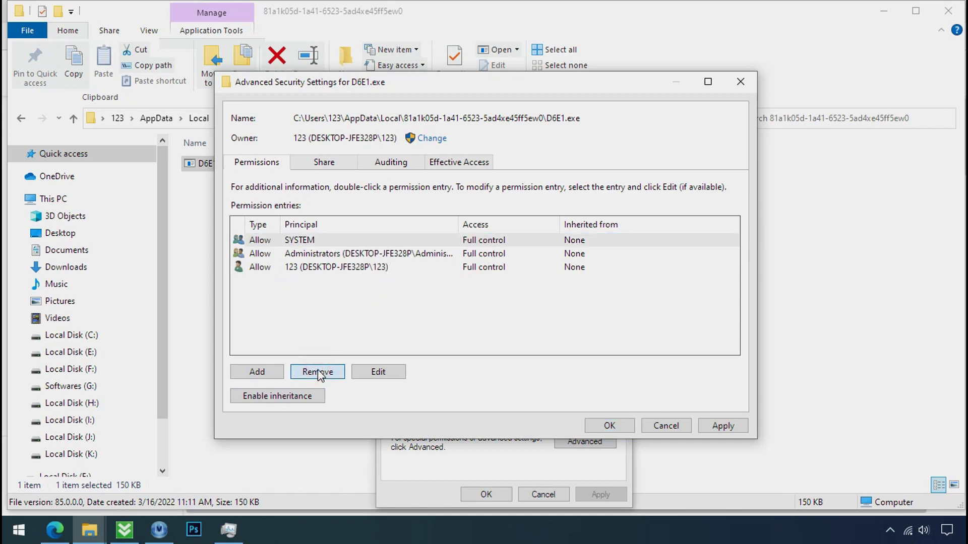
{"action": "left_click", "coordinate": [718, 426]}
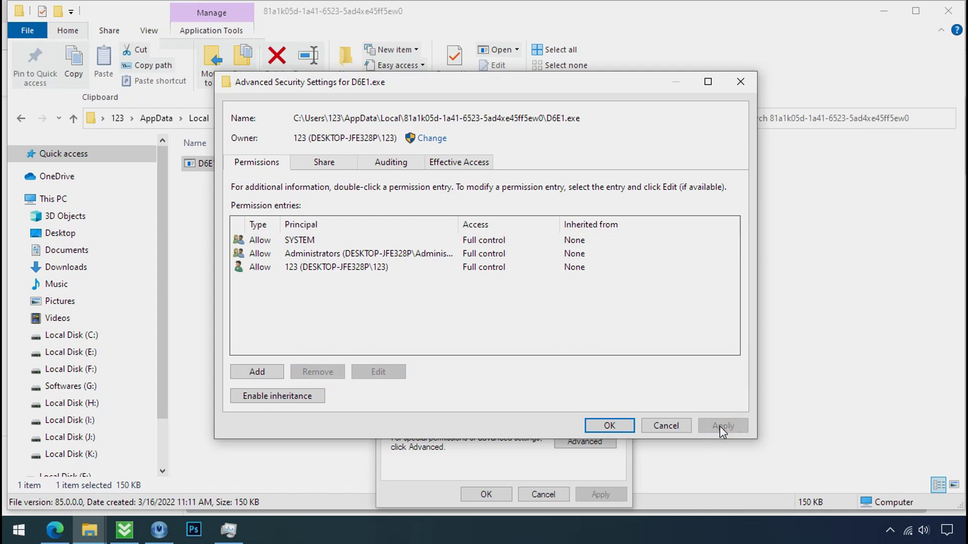
{"action": "left_click", "coordinate": [622, 427]}
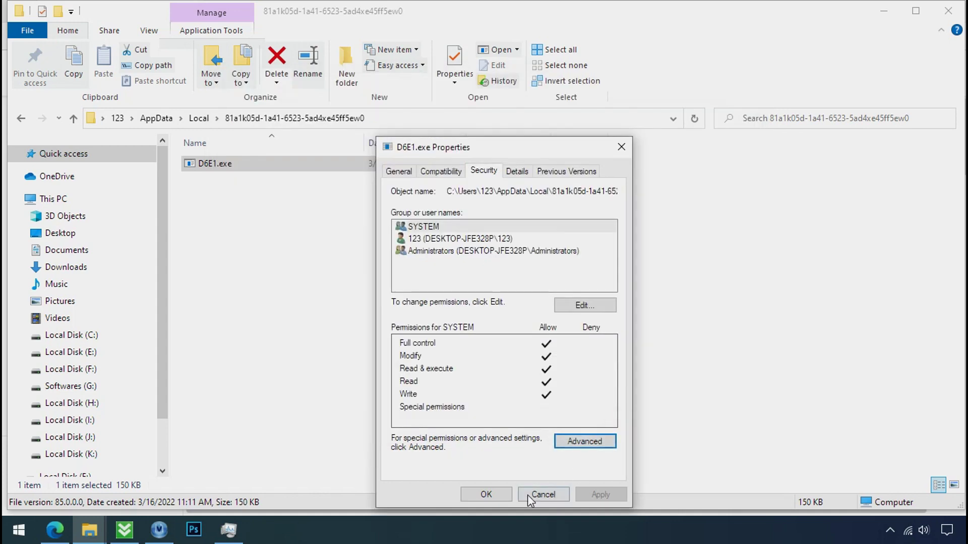
{"action": "left_click", "coordinate": [496, 495]}
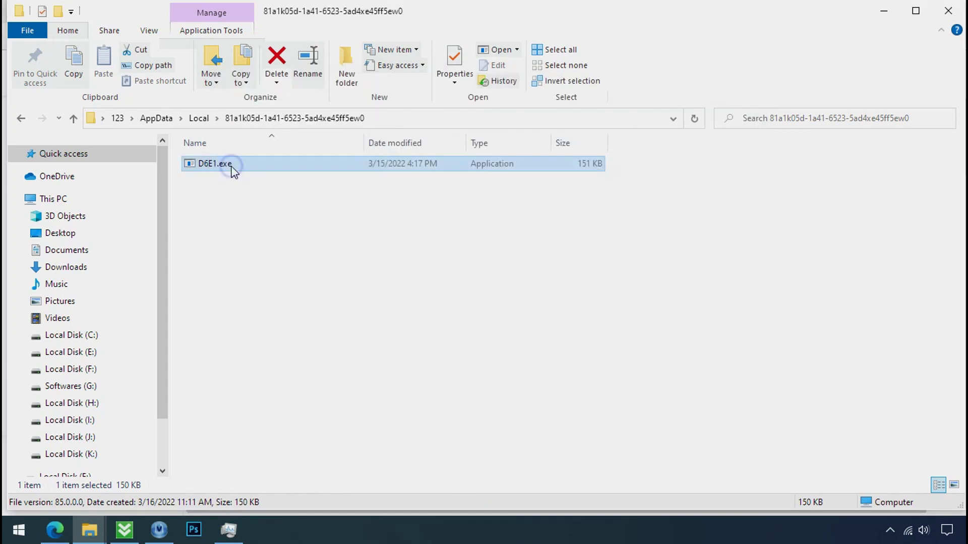
{"action": "right_click", "coordinate": [233, 171]}
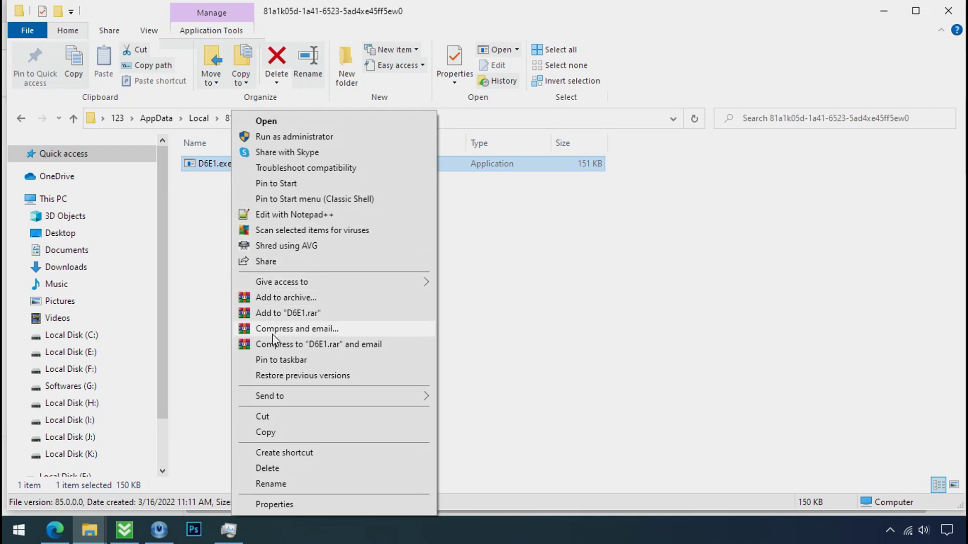
{"action": "left_click", "coordinate": [295, 471]}
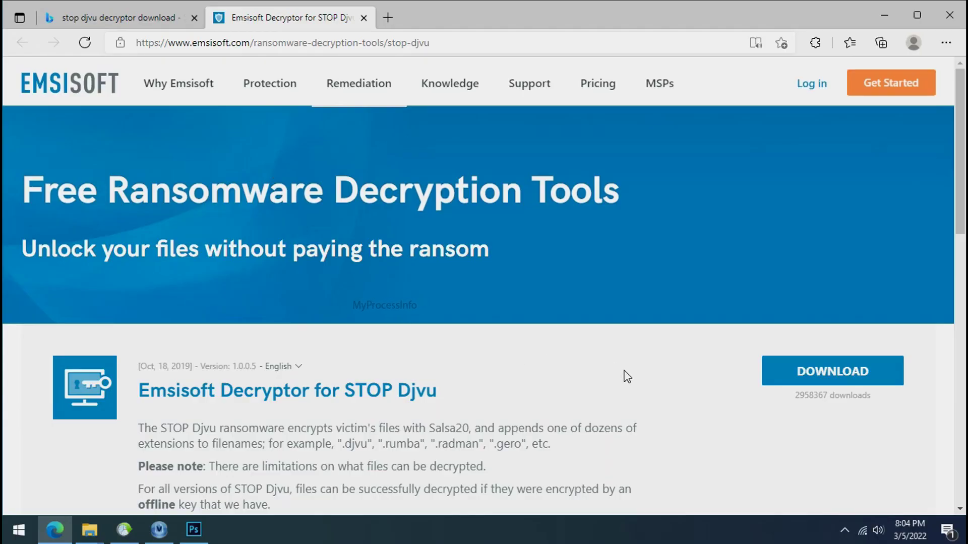
Scroll down the Emsisoft page to the STOP Djvu decryptor, then close Microsoft Edge.
{"action": "scroll", "coordinate": [630, 373], "scroll_direction": "down", "scroll_amount": 1}
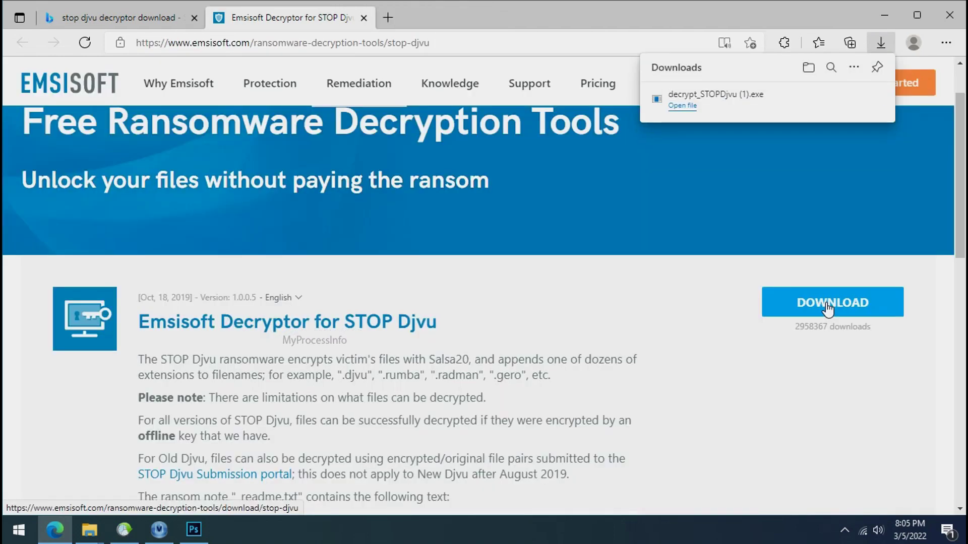
{"action": "left_click", "coordinate": [944, 22]}
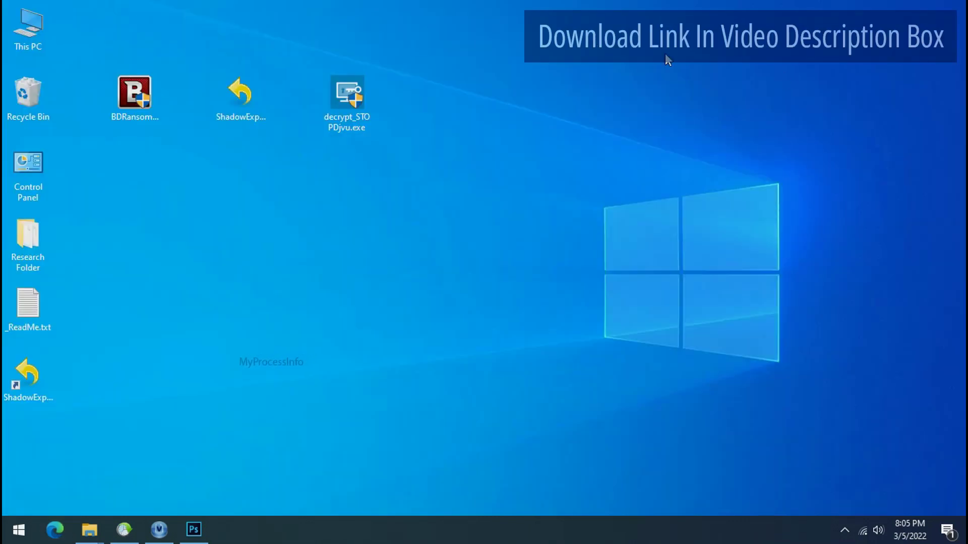
Launch decrypt_STOPDjvu.exe and accept its licence terms and disclaimer.
{"action": "double_click", "coordinate": [355, 100]}
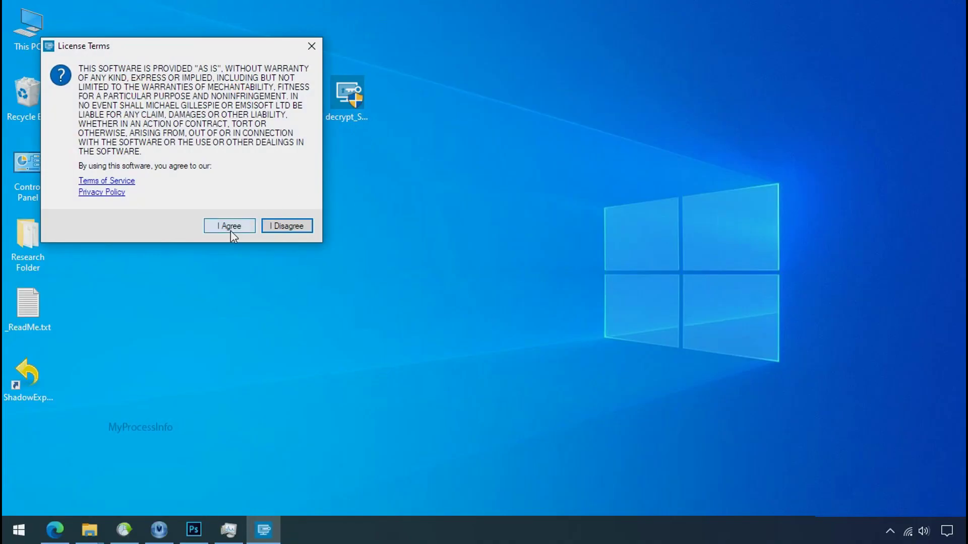
{"action": "left_click", "coordinate": [231, 231]}
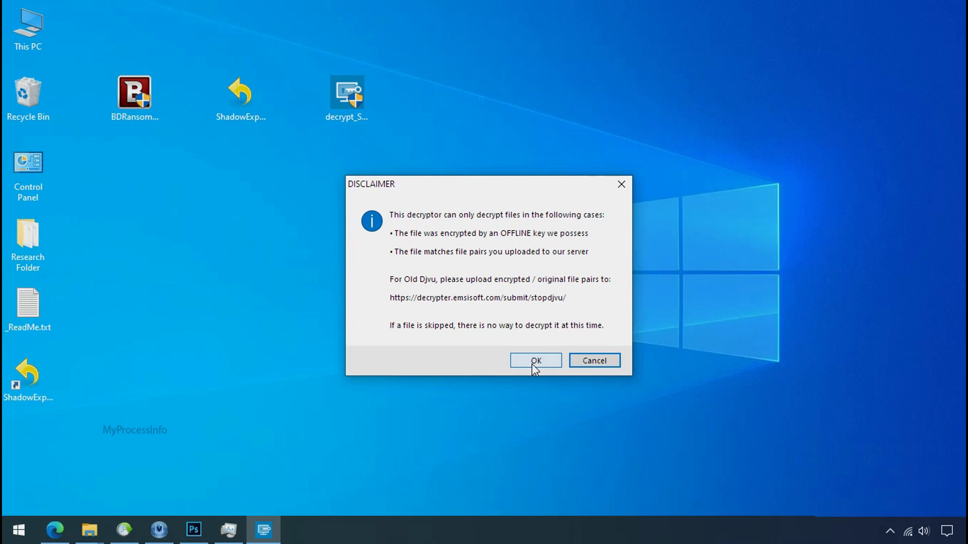
{"action": "left_click", "coordinate": [535, 361]}
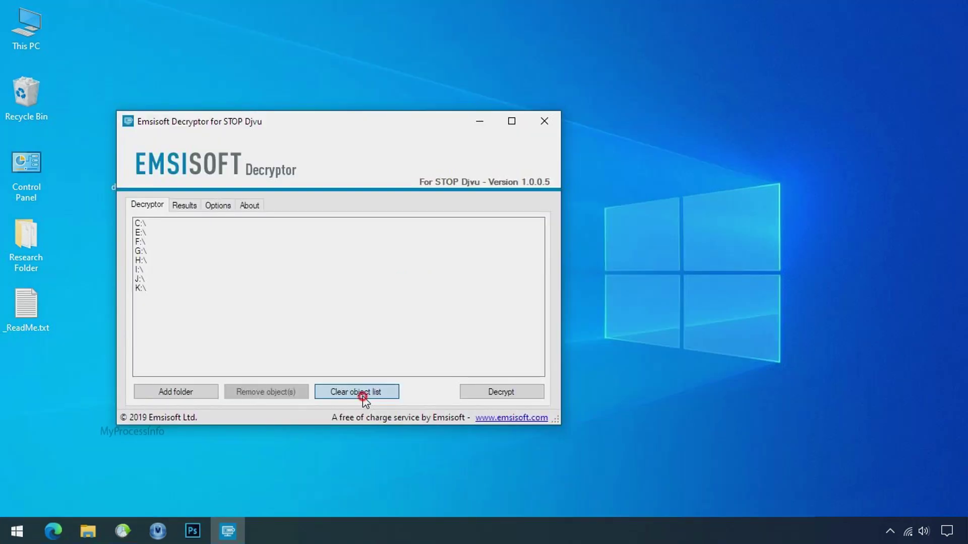
Replace the object list with the desktop's Research Folder and run Decrypt.
{"action": "left_click", "coordinate": [364, 394]}
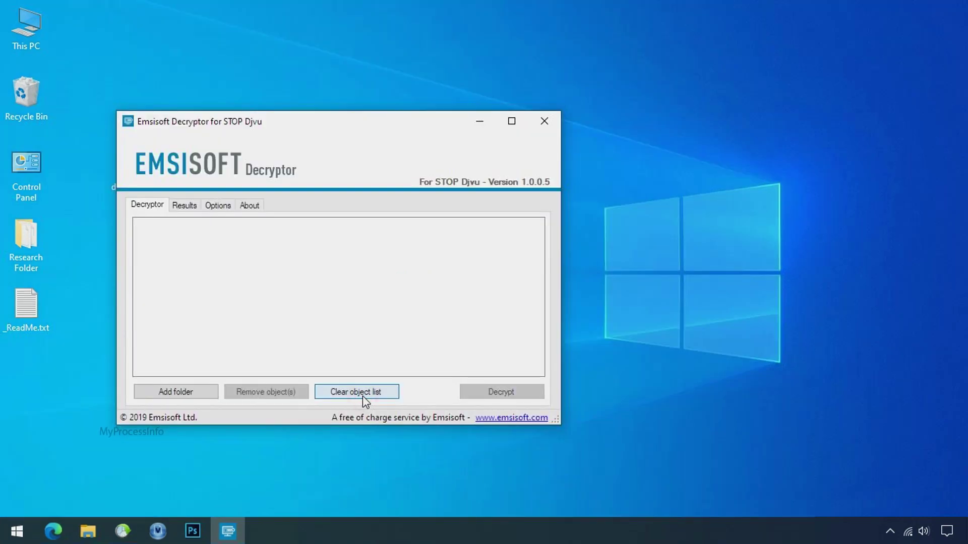
{"action": "left_click", "coordinate": [177, 393]}
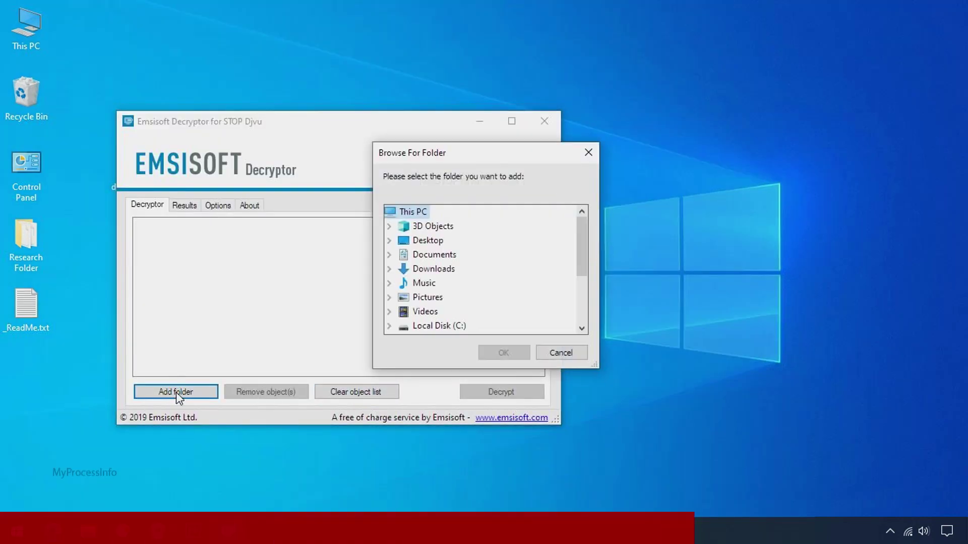
{"action": "left_click", "coordinate": [435, 241]}
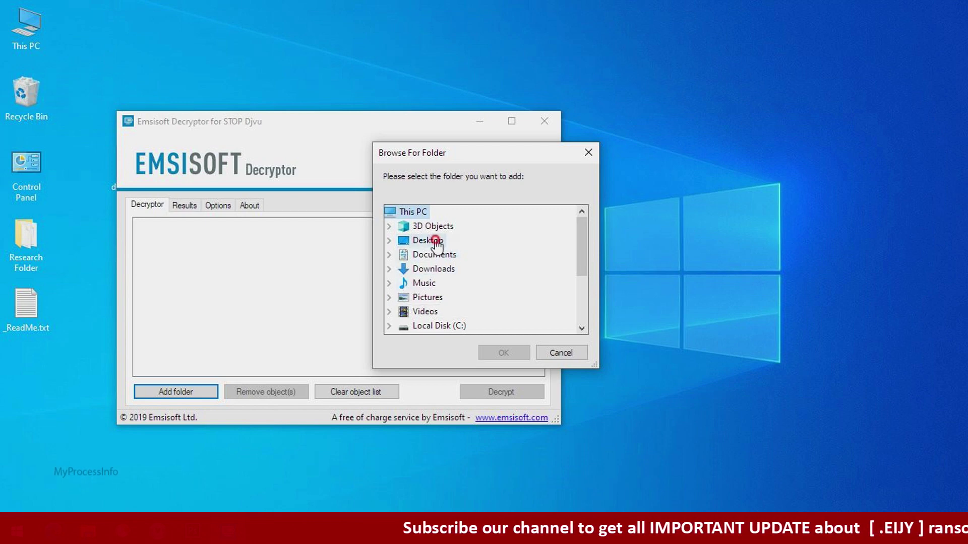
{"action": "left_click", "coordinate": [455, 255]}
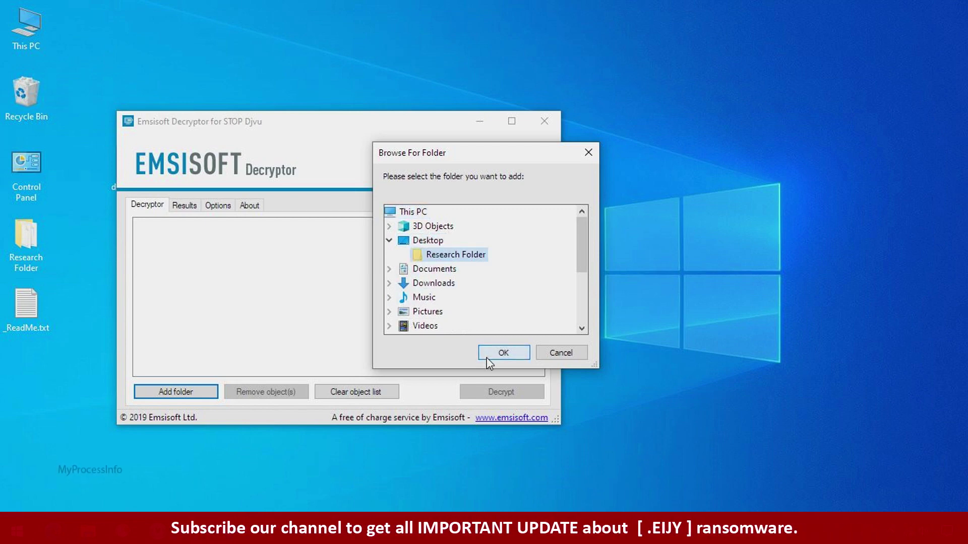
{"action": "left_click", "coordinate": [488, 358]}
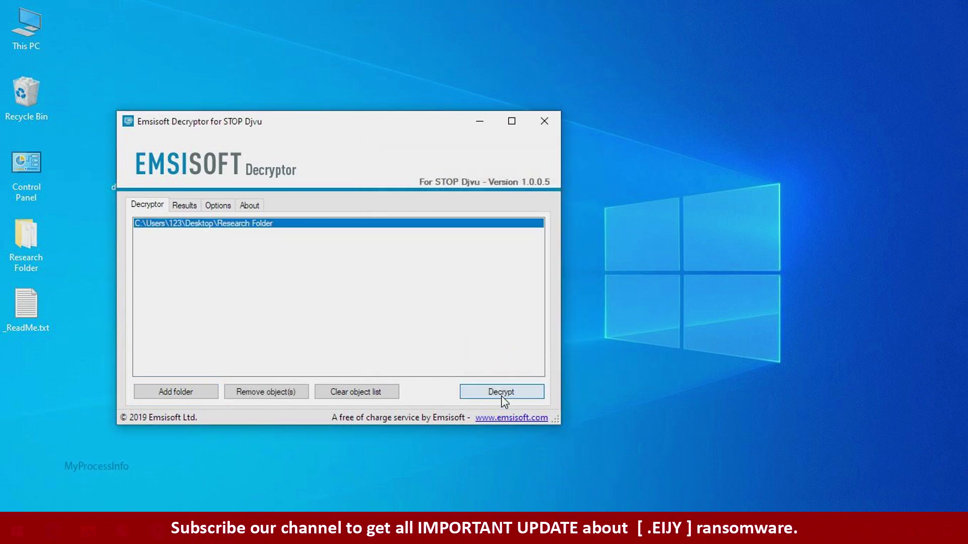
{"action": "left_click", "coordinate": [499, 393]}
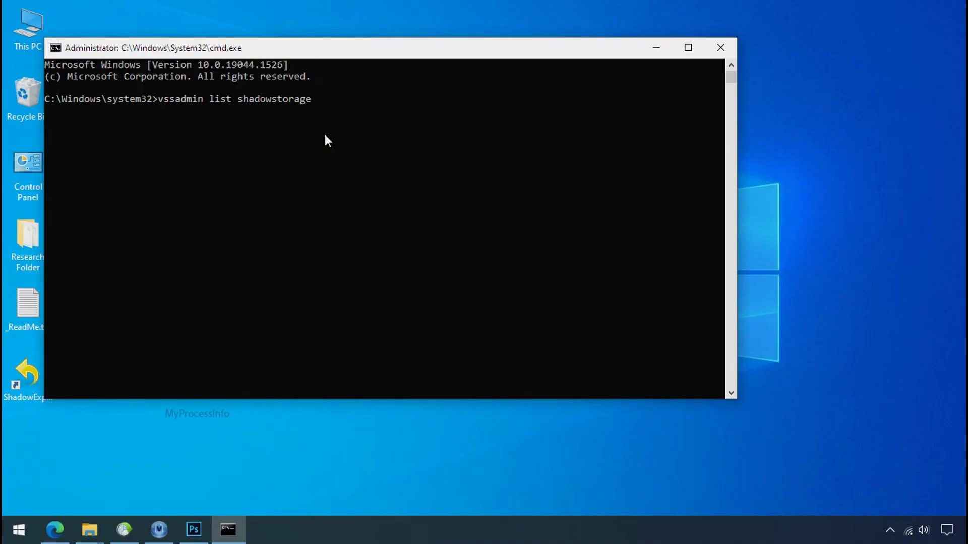
Run vssadmin list shadowstorage in the administrator Command Prompt.
{"action": "key", "text": "Return"}
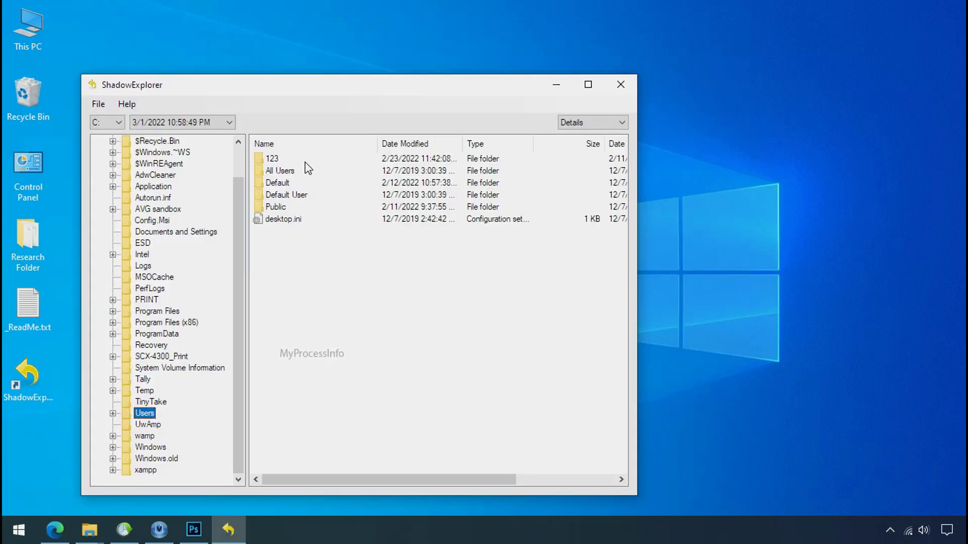
Export the snapshot's Users\123\Desktop Research Folder to the chosen destination folder.
{"action": "double_click", "coordinate": [275, 160]}
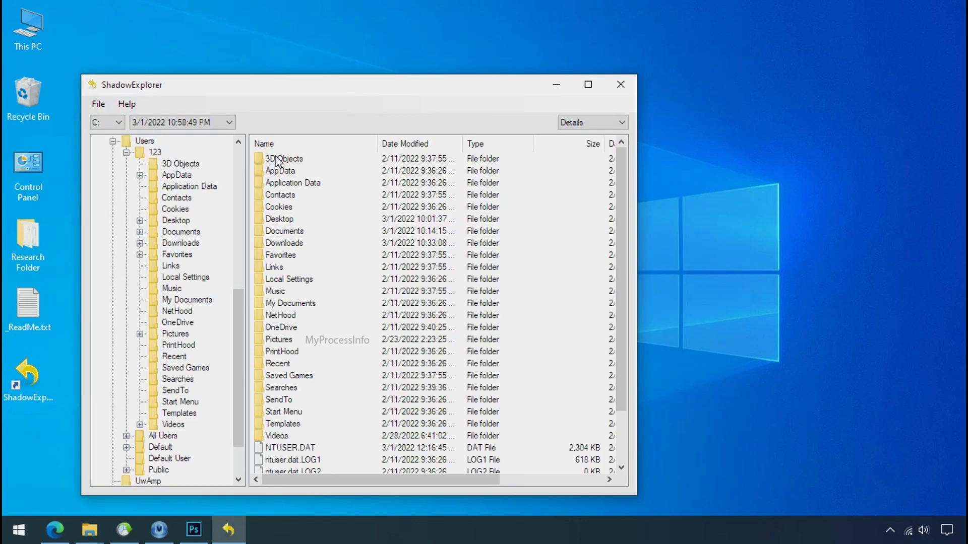
{"action": "double_click", "coordinate": [283, 218]}
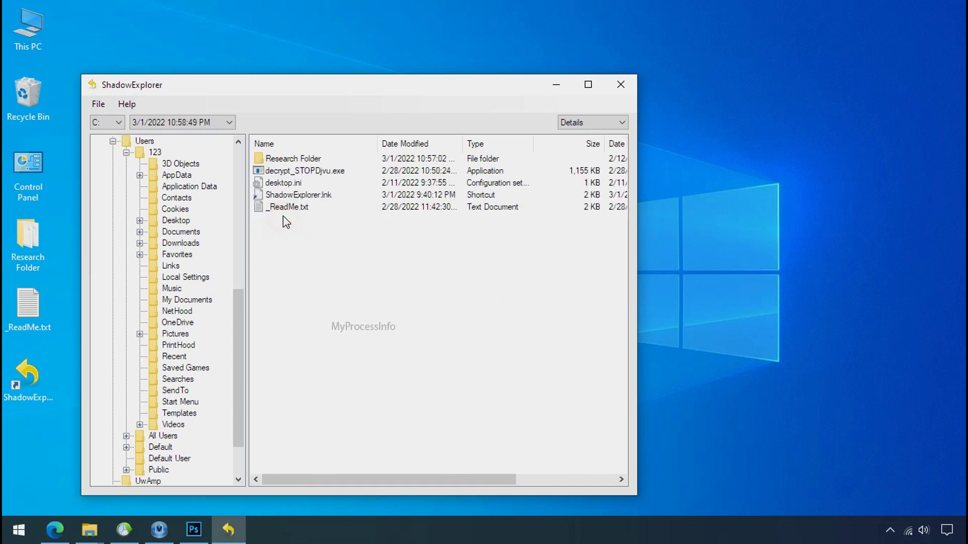
{"action": "left_click", "coordinate": [302, 159]}
{"action": "right_click", "coordinate": [305, 160]}
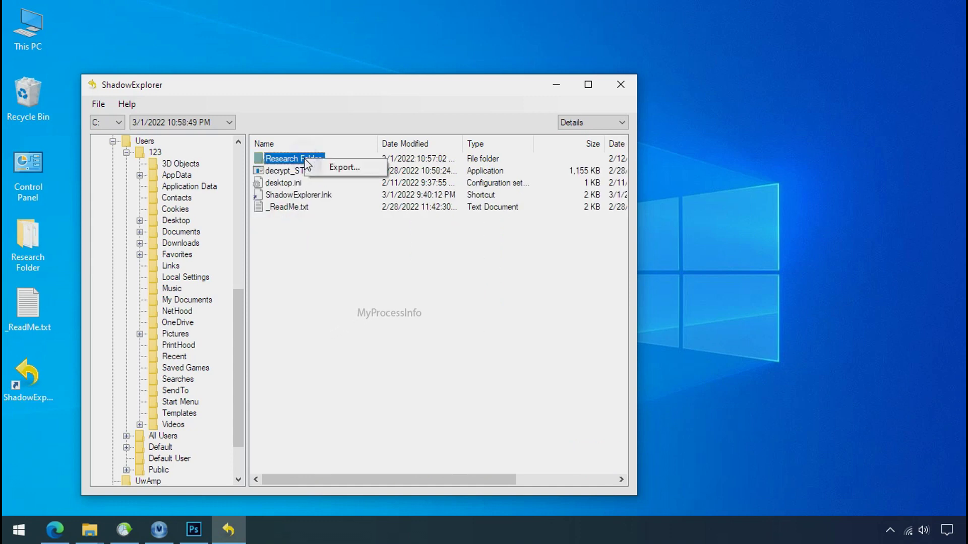
{"action": "left_click", "coordinate": [318, 170]}
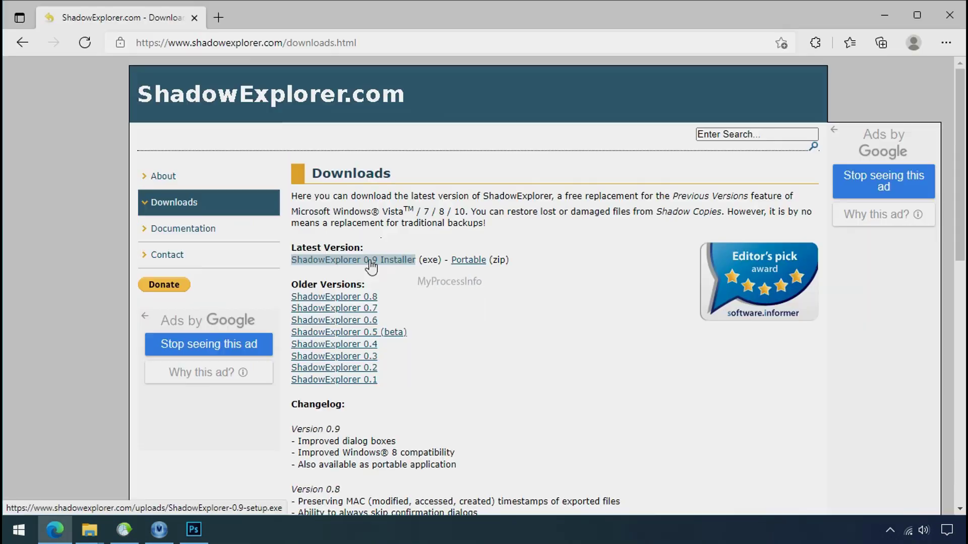
{"action": "left_click", "coordinate": [370, 260]}
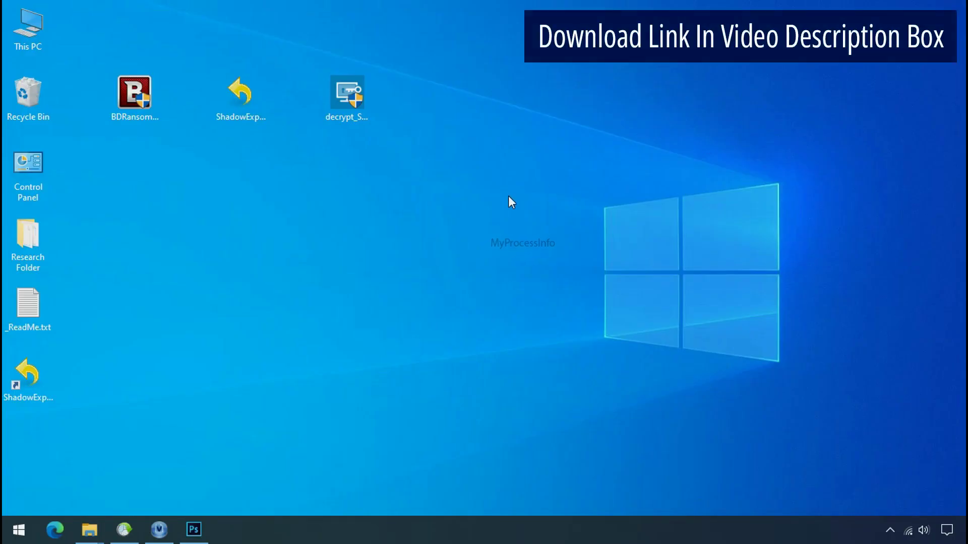
Open ShadowExplorer on the C: 3/1/2022 snapshot and browse to Users\123\Desktop.
{"action": "double_click", "coordinate": [28, 376]}
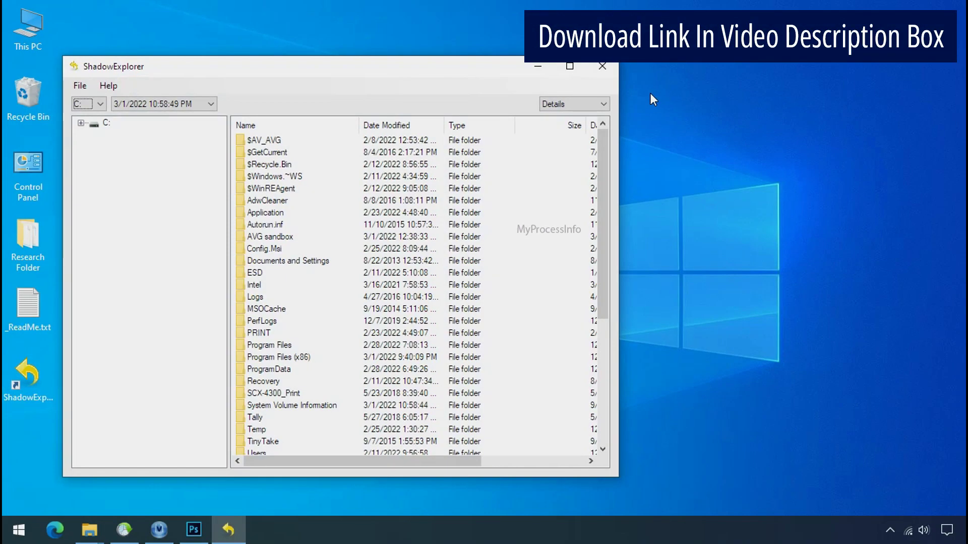
{"action": "left_click", "coordinate": [100, 104]}
{"action": "left_click", "coordinate": [95, 117]}
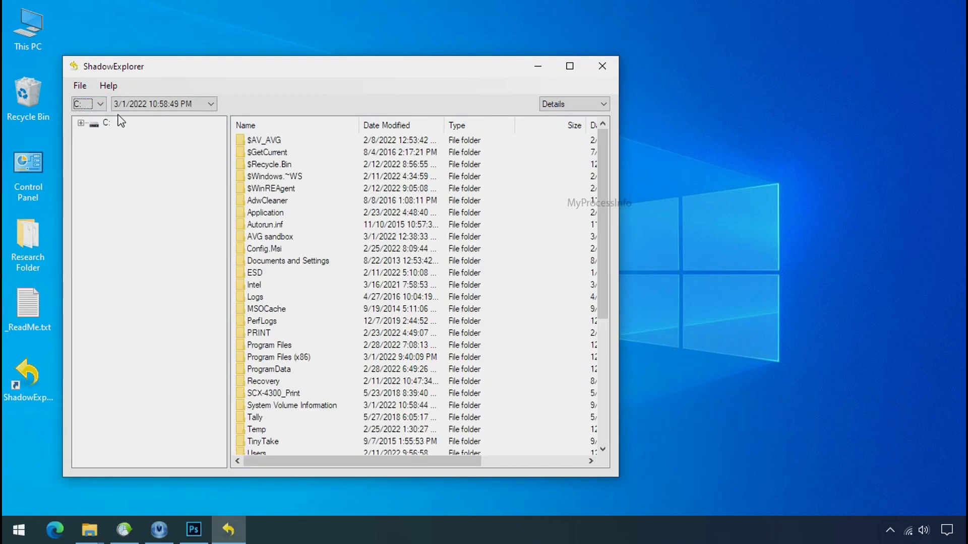
{"action": "left_click", "coordinate": [184, 104]}
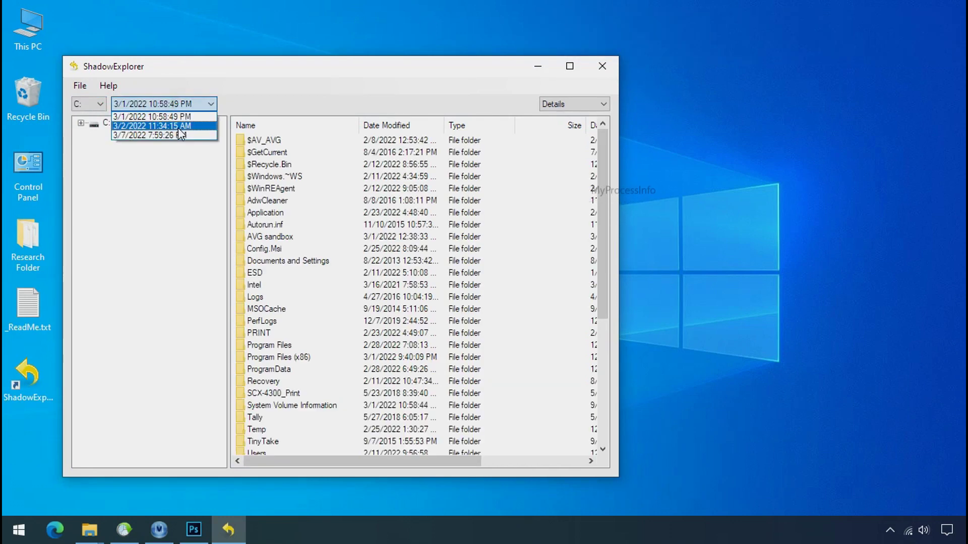
{"action": "left_click", "coordinate": [176, 117]}
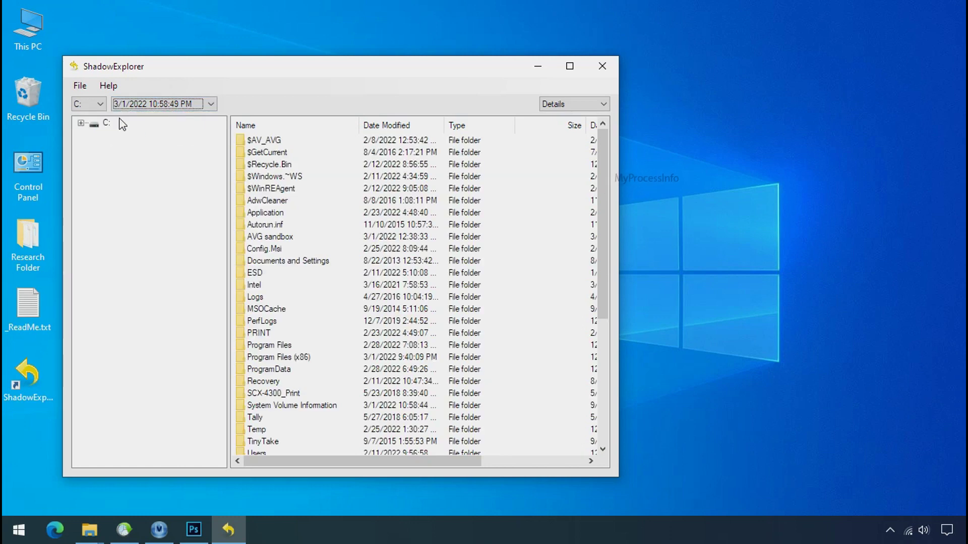
{"action": "left_click", "coordinate": [80, 123]}
{"action": "left_click", "coordinate": [127, 429]}
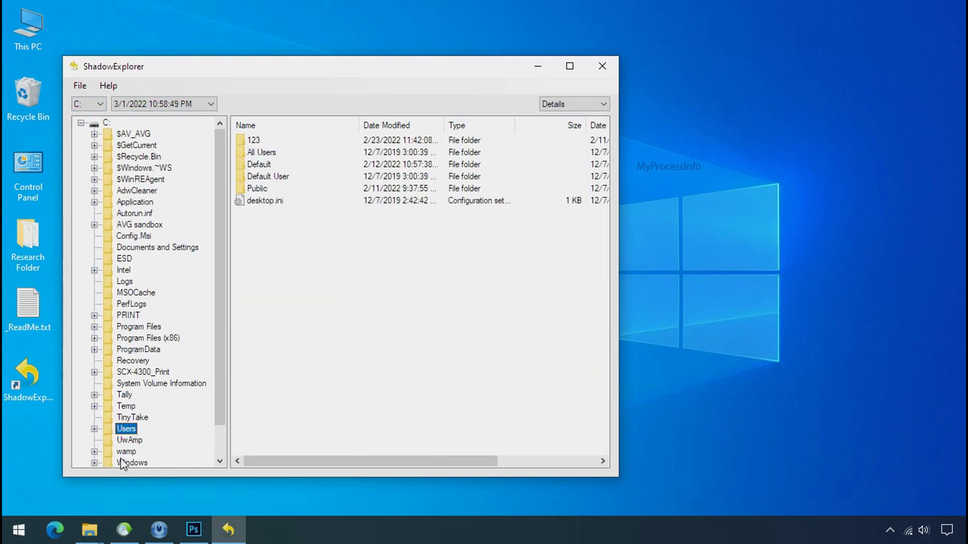
{"action": "left_click", "coordinate": [253, 140]}
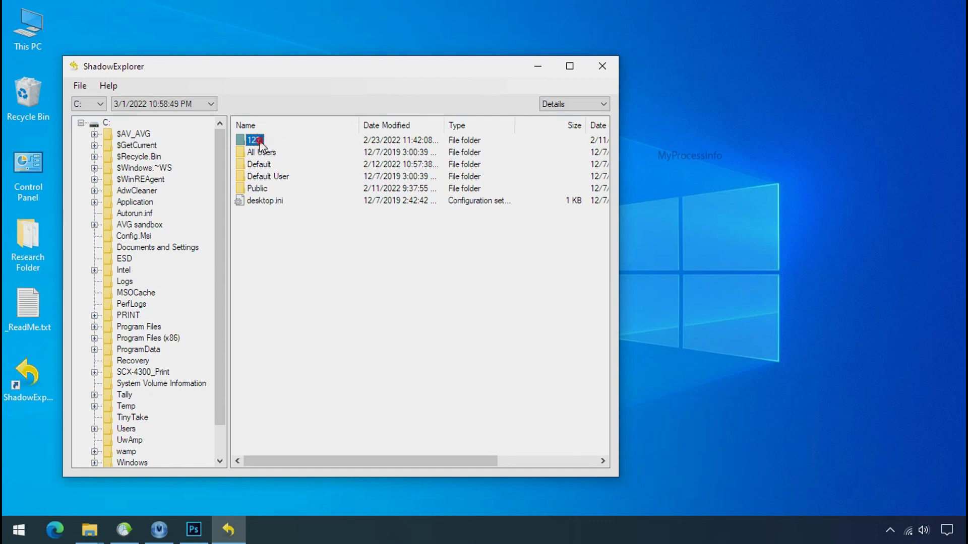
{"action": "double_click", "coordinate": [259, 142]}
{"action": "left_click", "coordinate": [263, 203]}
{"action": "double_click", "coordinate": [264, 201]}
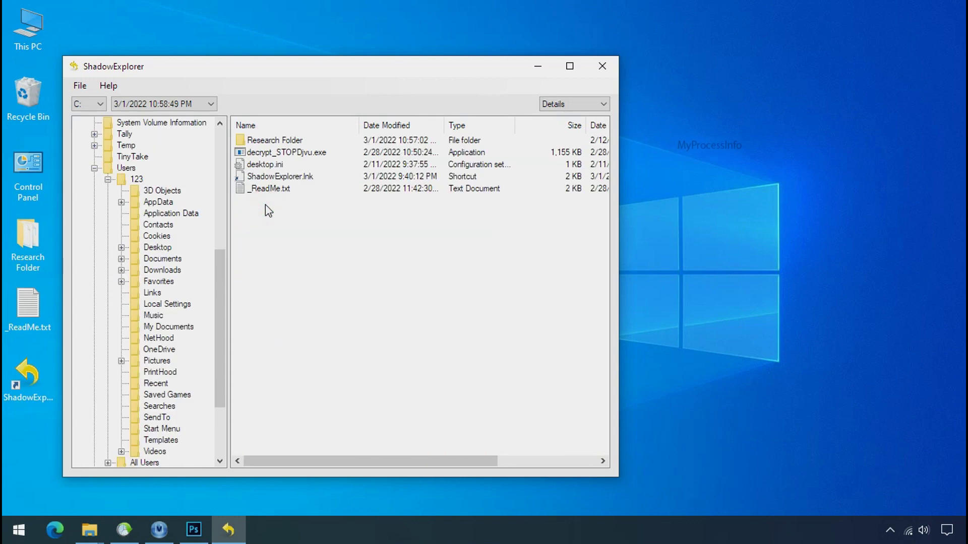
Export the Research Folder to G:\Recover on Softwares, then close ShadowExplorer.
{"action": "left_click", "coordinate": [272, 139]}
{"action": "right_click", "coordinate": [270, 140]}
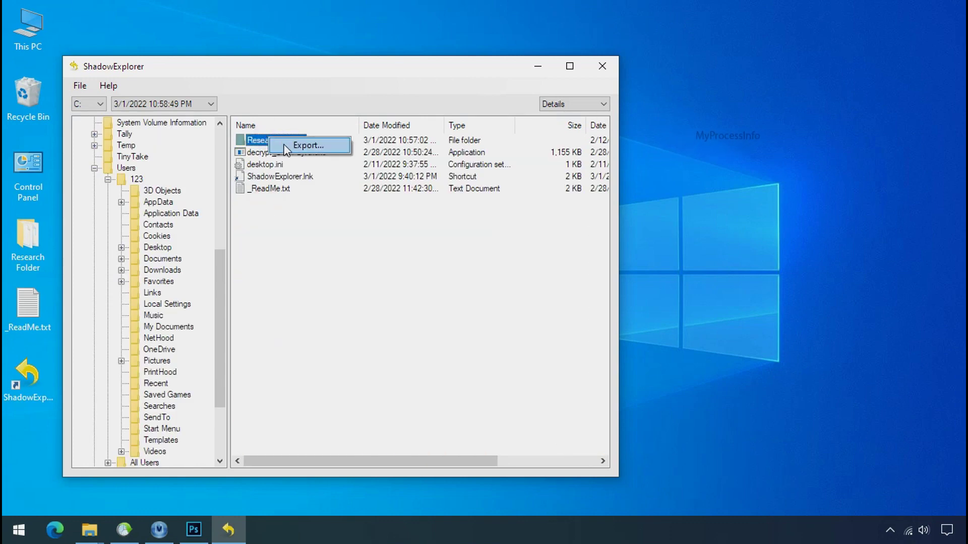
{"action": "left_click", "coordinate": [302, 145]}
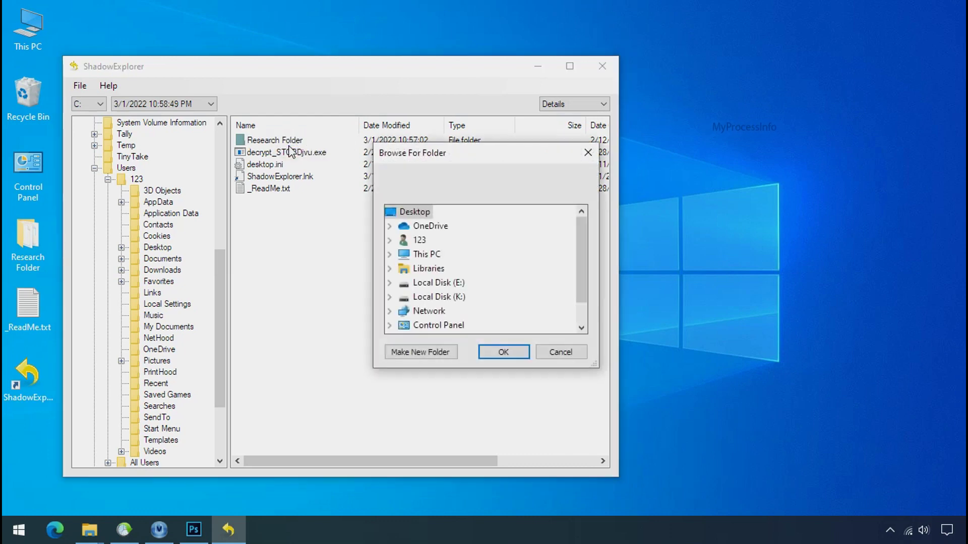
{"action": "double_click", "coordinate": [421, 258]}
{"action": "scroll", "coordinate": [459, 272], "scroll_direction": "down", "scroll_amount": 2}
{"action": "double_click", "coordinate": [453, 283]}
{"action": "left_click", "coordinate": [455, 297]}
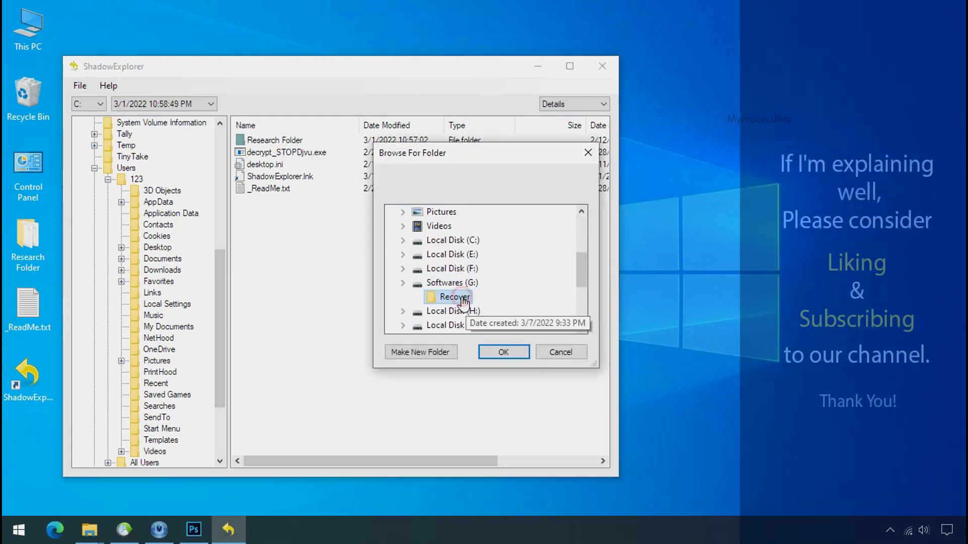
{"action": "left_click", "coordinate": [502, 352]}
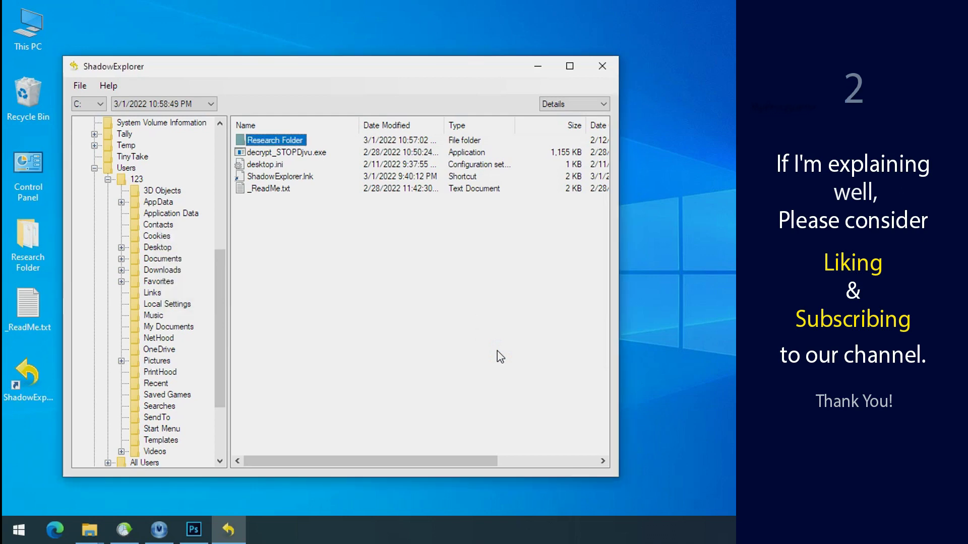
{"action": "left_click", "coordinate": [537, 66]}
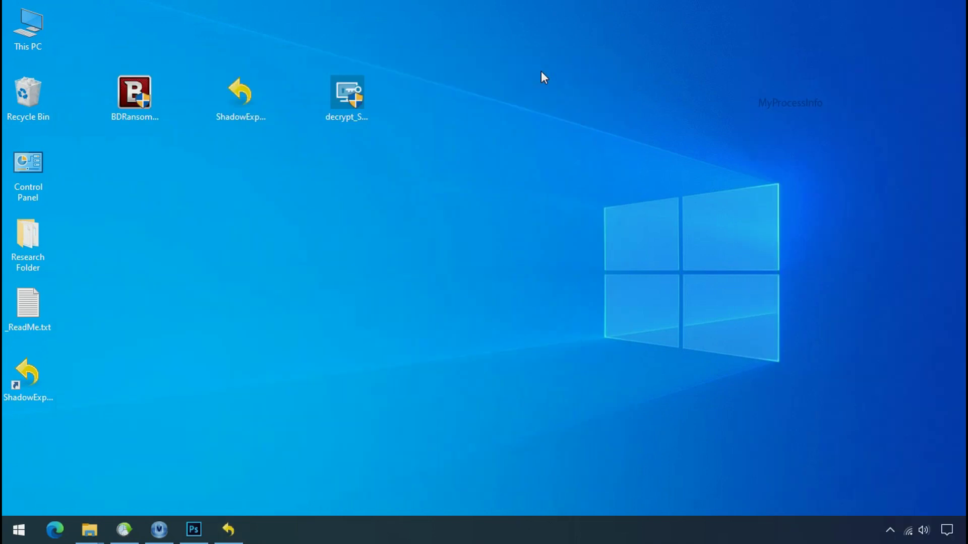
Open G:\Recover\Research Folder and check the recovered PNG, PDF and XLS files.
{"action": "left_click", "coordinate": [91, 531]}
{"action": "left_click", "coordinate": [68, 386]}
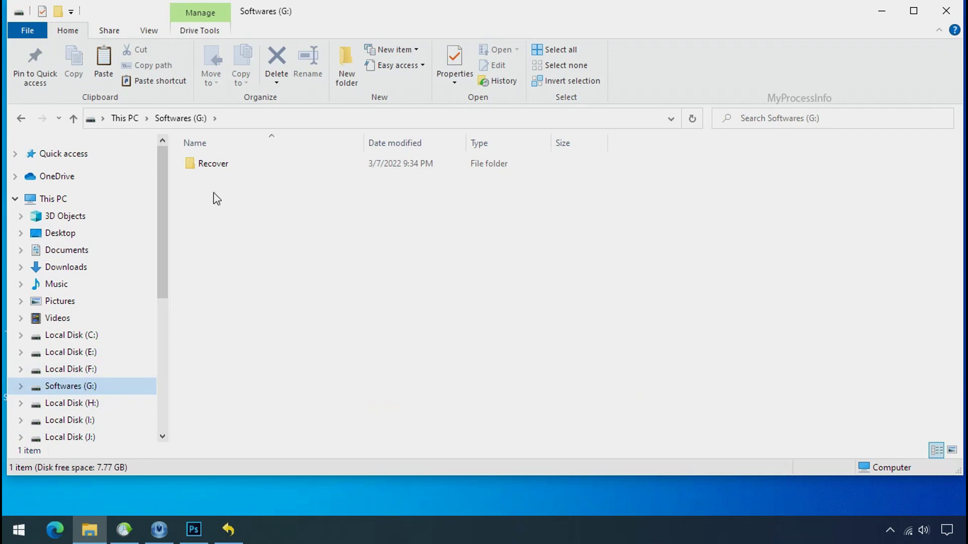
{"action": "double_click", "coordinate": [195, 165]}
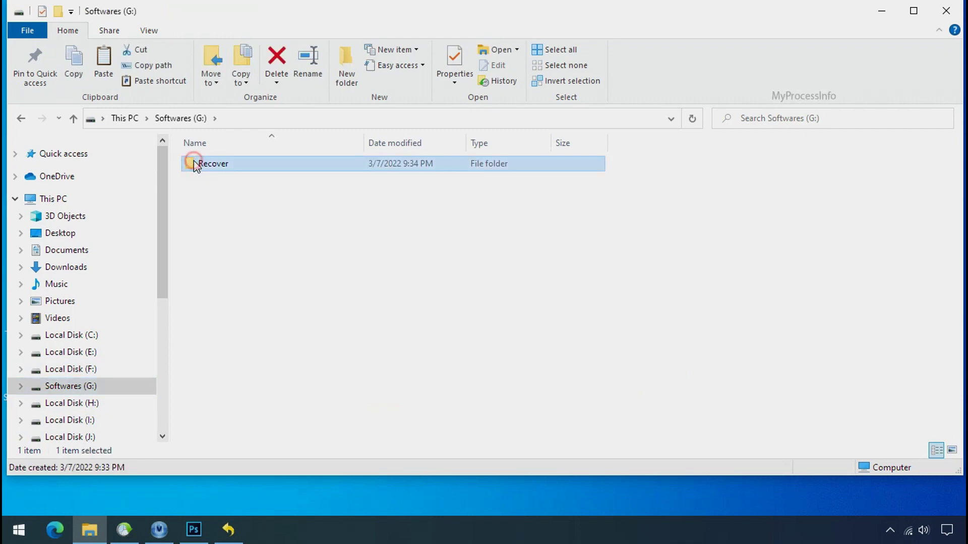
{"action": "double_click", "coordinate": [201, 168]}
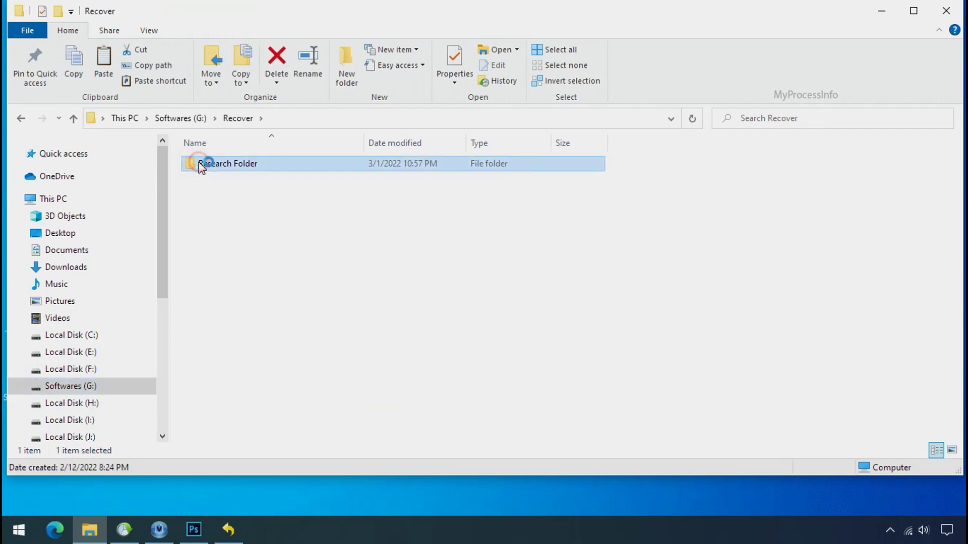
{"action": "left_click", "coordinate": [217, 166]}
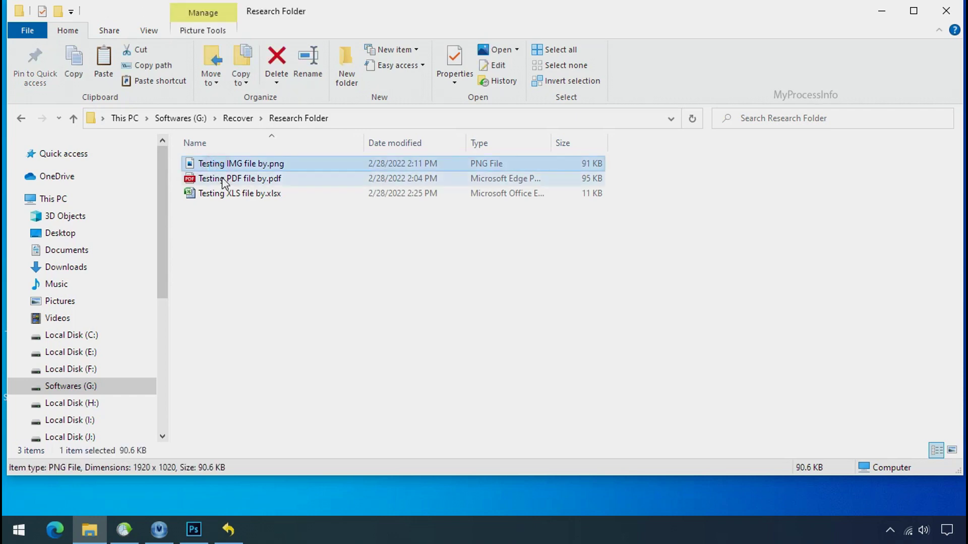
{"action": "left_click", "coordinate": [225, 179]}
{"action": "left_click", "coordinate": [235, 193]}
{"action": "left_click", "coordinate": [252, 163]}
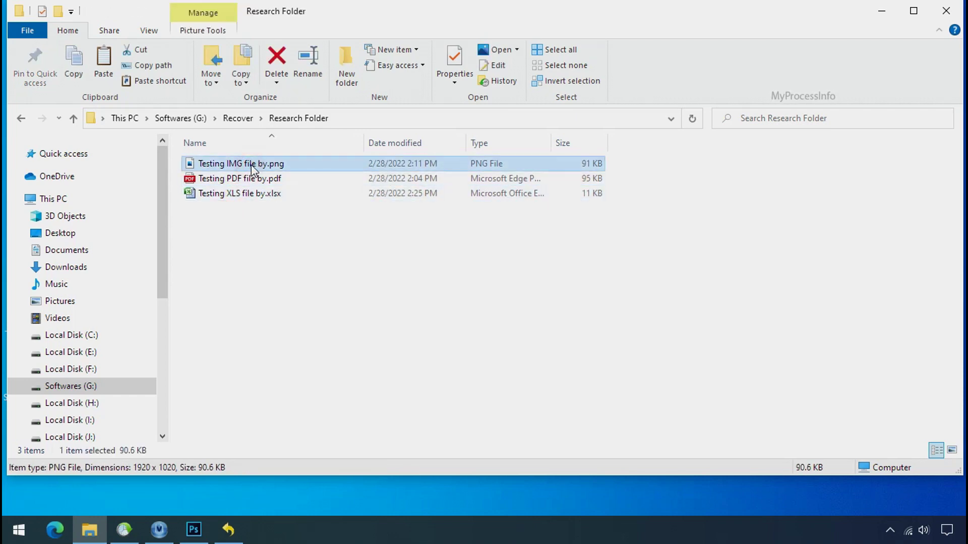
{"action": "scroll", "coordinate": [400, 279], "scroll_direction": "up", "scroll_amount": 4, "text": "ctrl"}
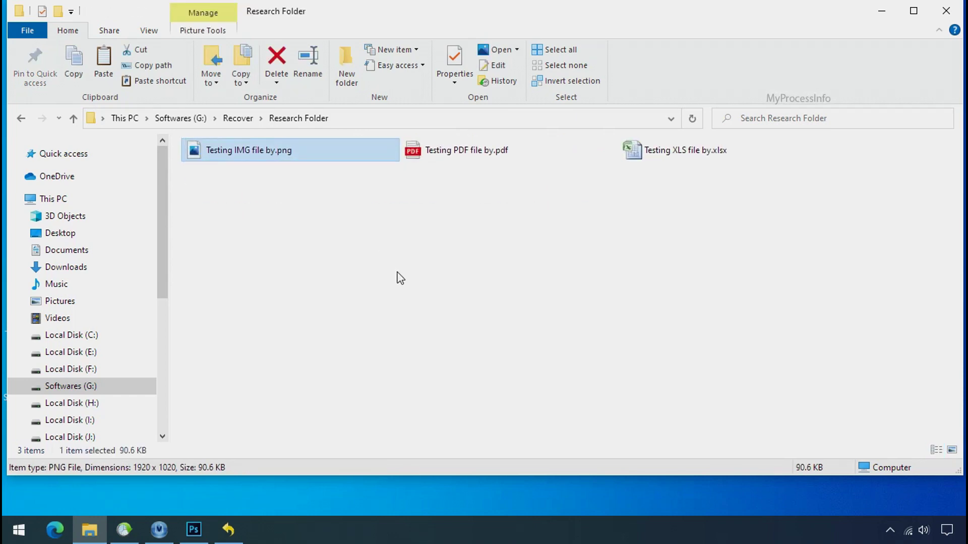
{"action": "scroll", "coordinate": [400, 281], "scroll_direction": "up", "scroll_amount": 3, "text": "ctrl"}
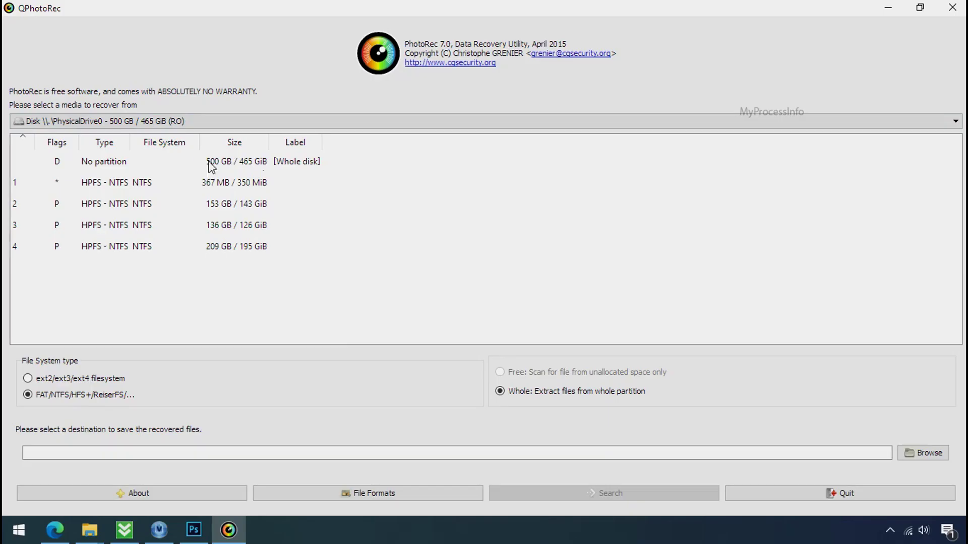
Look through QPhotoRec's media list, keeping PhysicalDrive0 as the source disk.
{"action": "left_click", "coordinate": [161, 127]}
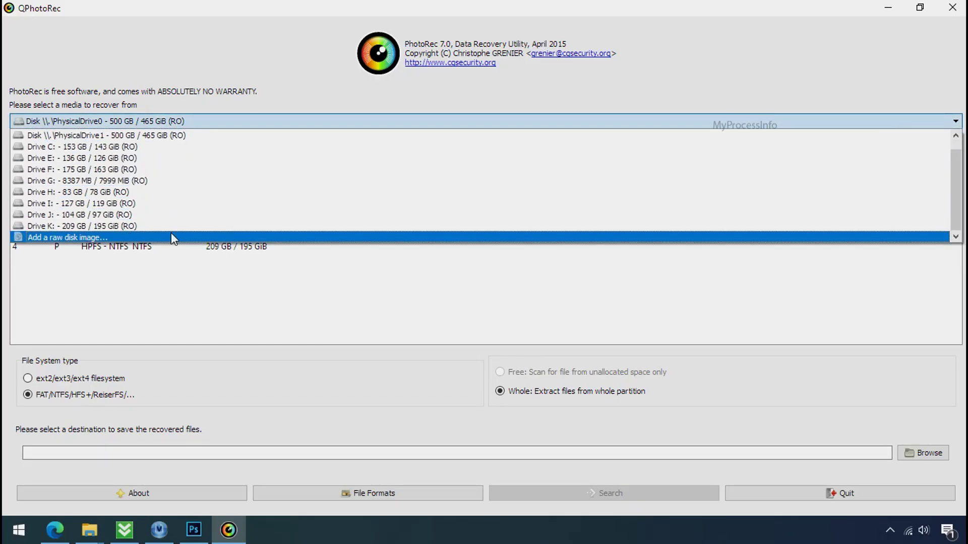
{"action": "left_click", "coordinate": [251, 73]}
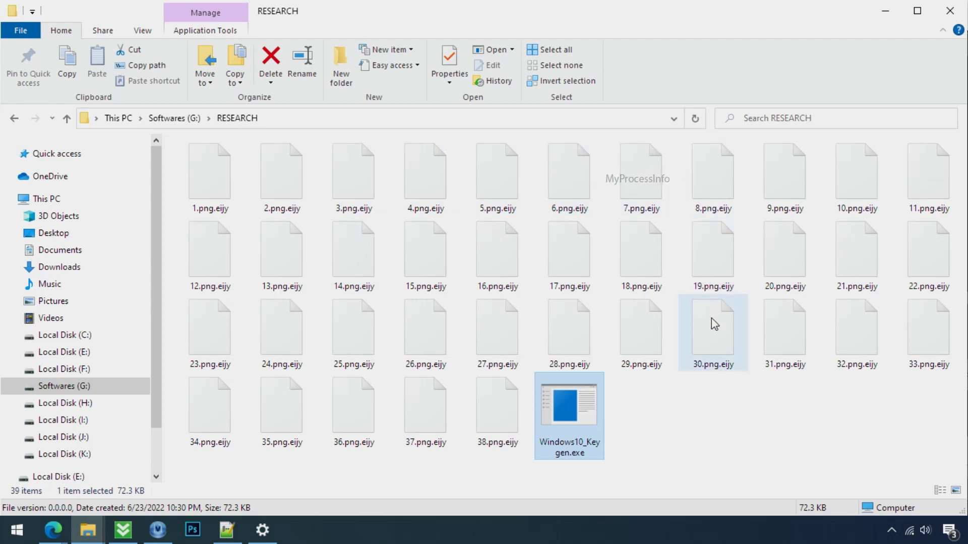
Rename 17.png.eijy to 17.png, accepting the extension change warning.
{"action": "left_click", "coordinate": [579, 280]}
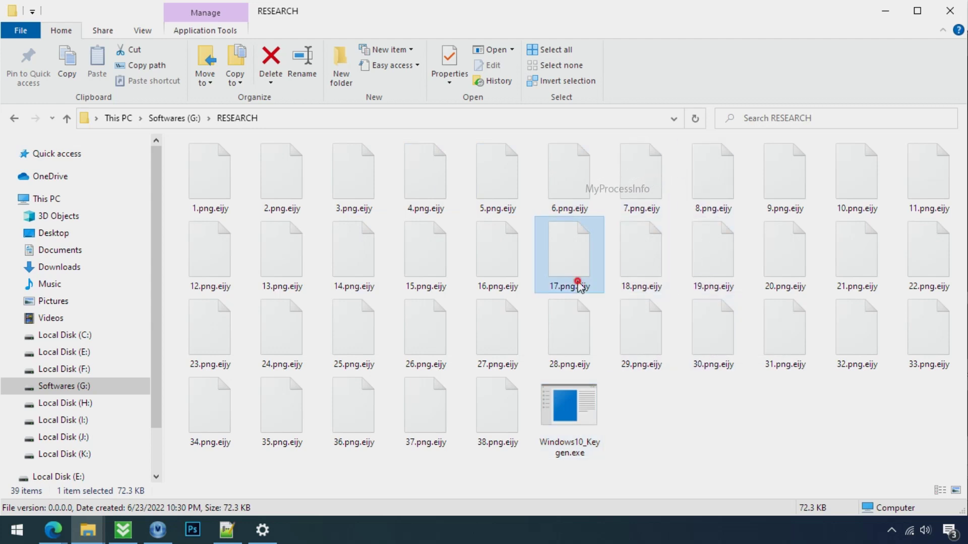
{"action": "left_click", "coordinate": [579, 286]}
{"action": "key", "text": "Right"}
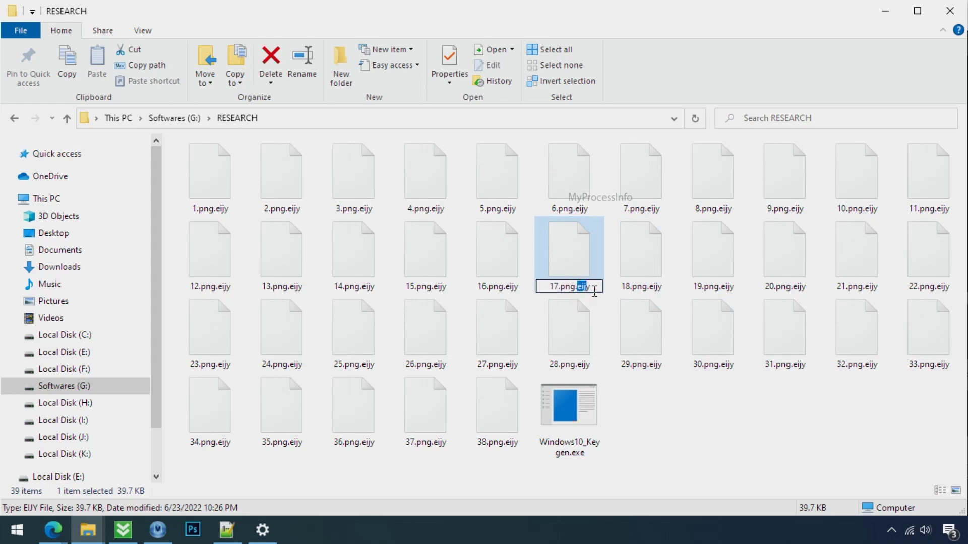
{"action": "key", "text": "Delete"}
{"action": "key", "text": "Delete"}
{"action": "key", "text": "Delete"}
{"action": "key", "text": "Delete"}
{"action": "key", "text": "Delete"}
{"action": "key", "text": "Return"}
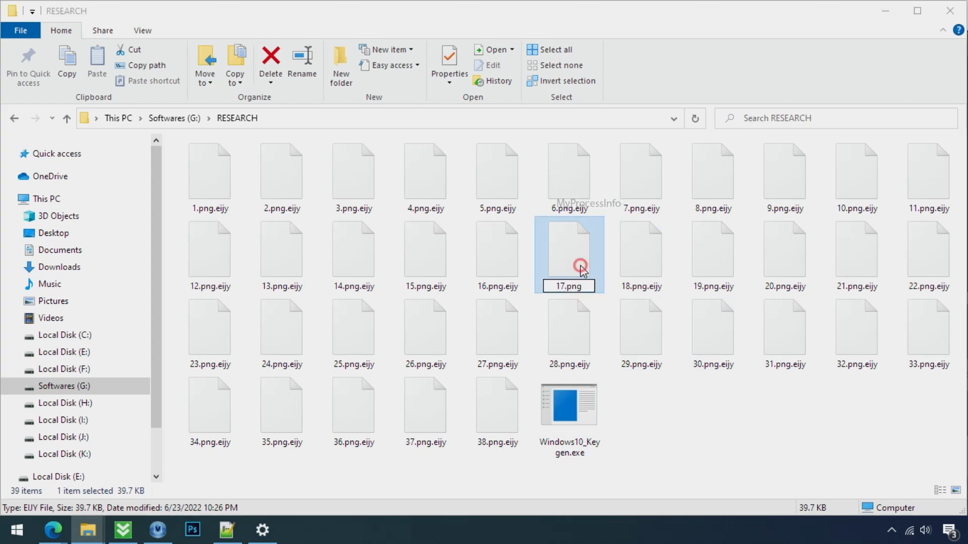
{"action": "left_click", "coordinate": [552, 269]}
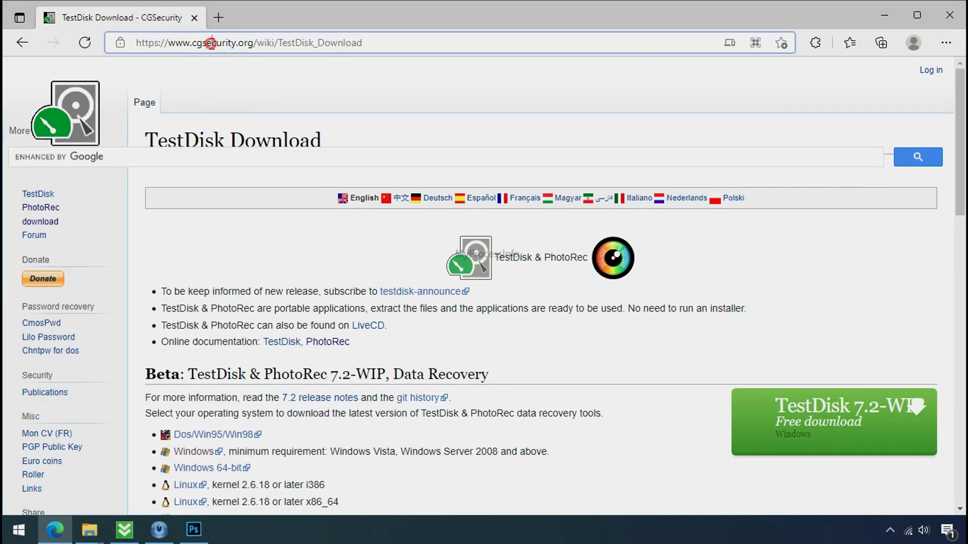
Close the TestDisk download page in Edge and select the testdisk win.zip on the desktop.
{"action": "left_click", "coordinate": [214, 44]}
{"action": "left_click", "coordinate": [247, 92]}
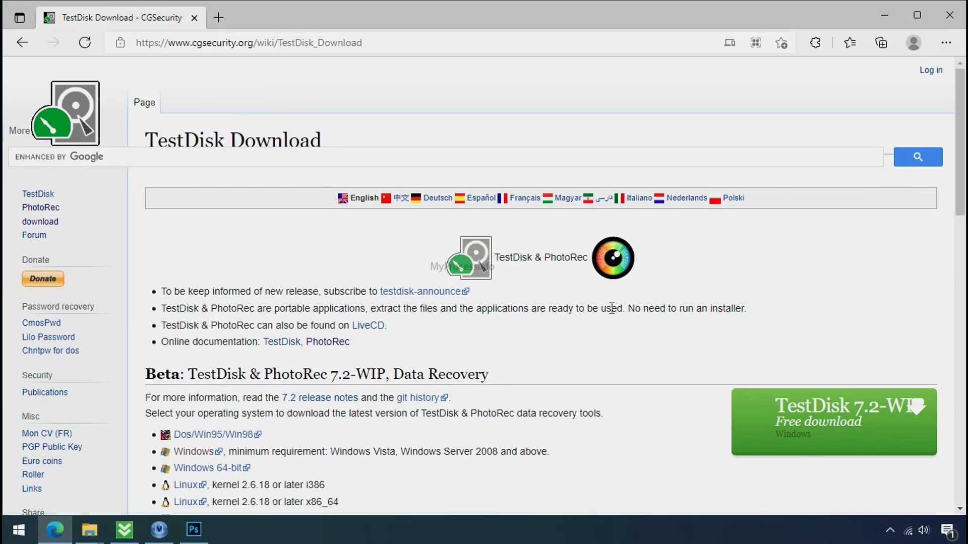
{"action": "left_click", "coordinate": [950, 15]}
{"action": "left_click", "coordinate": [469, 111]}
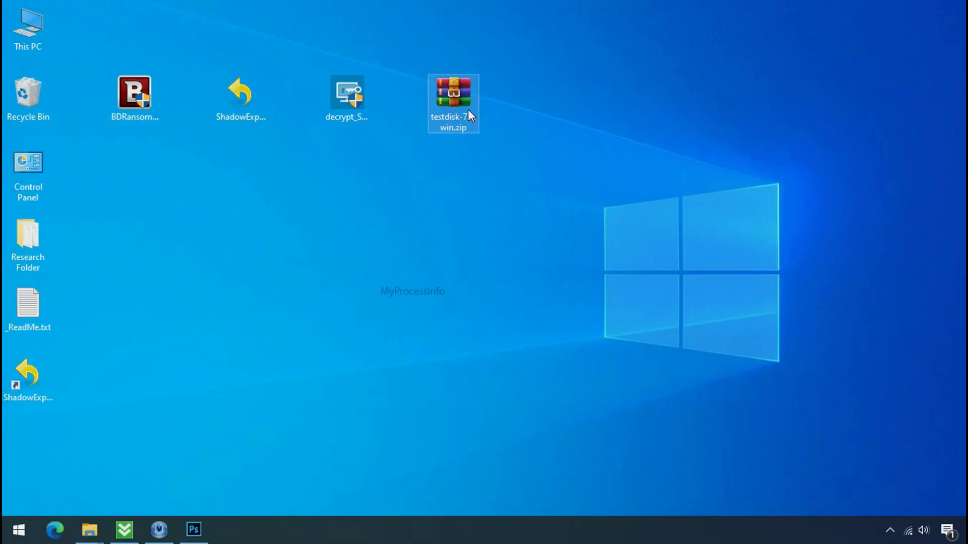
Extract the testdisk zip to testdisk-7.0.win and launch qphotorec_win.exe from that folder.
{"action": "right_click", "coordinate": [469, 111]}
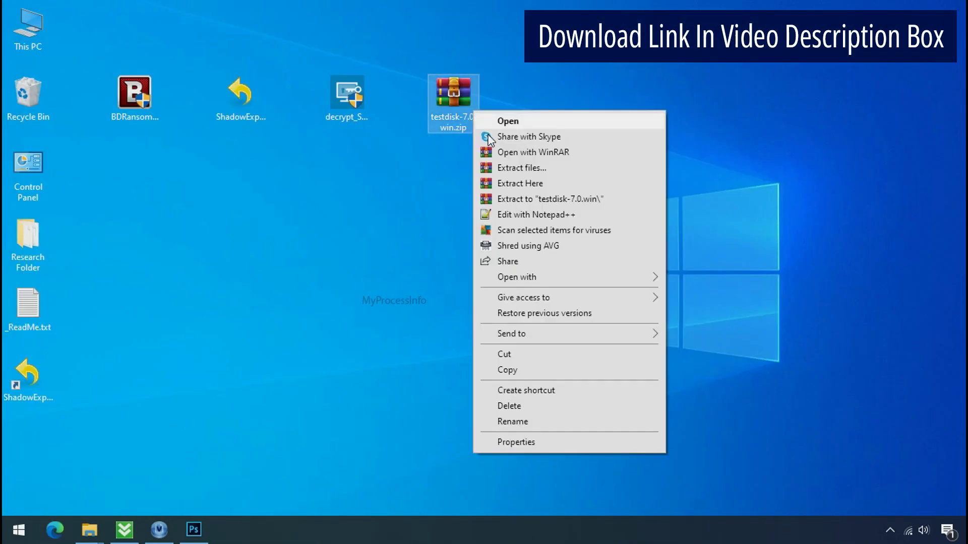
{"action": "left_click", "coordinate": [534, 200]}
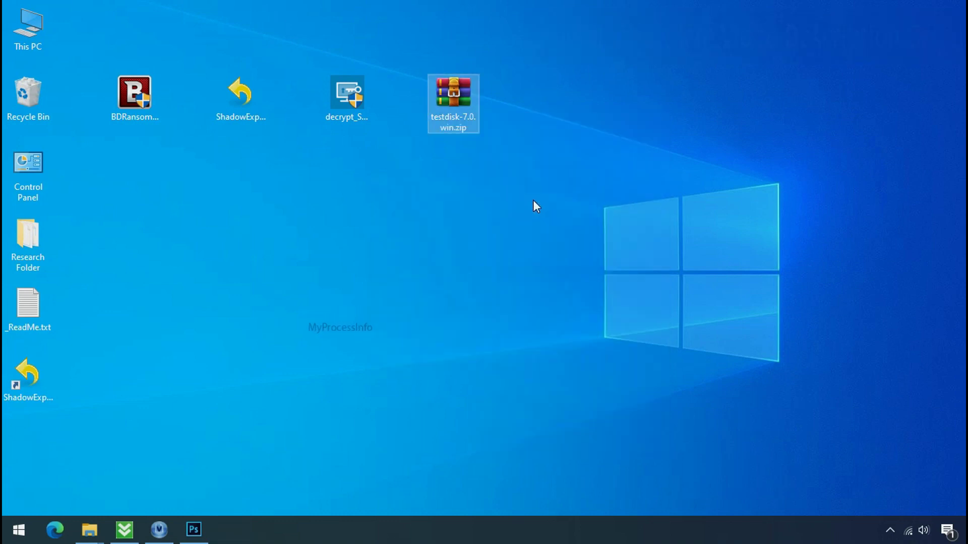
{"action": "double_click", "coordinate": [565, 129]}
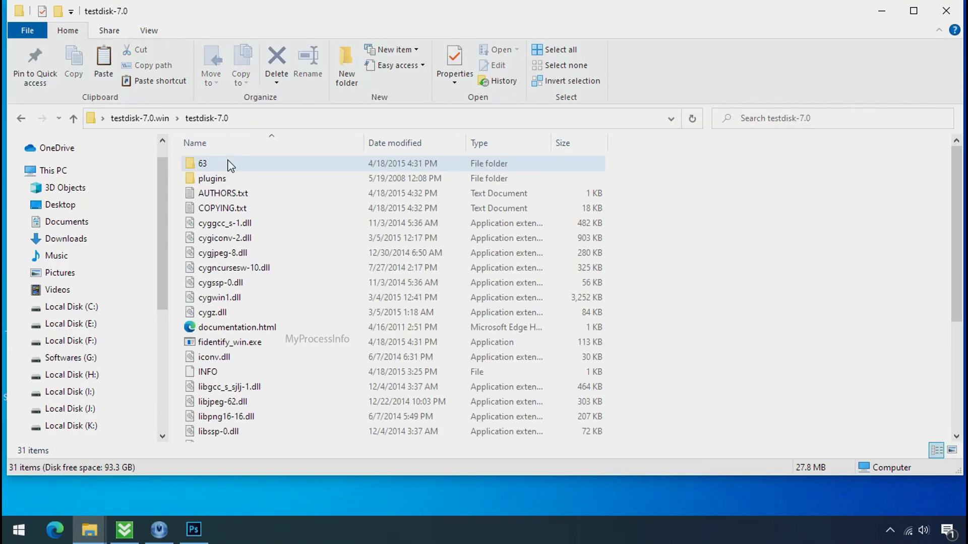
{"action": "scroll", "coordinate": [272, 339], "scroll_direction": "down", "scroll_amount": 4}
{"action": "left_click", "coordinate": [271, 335]}
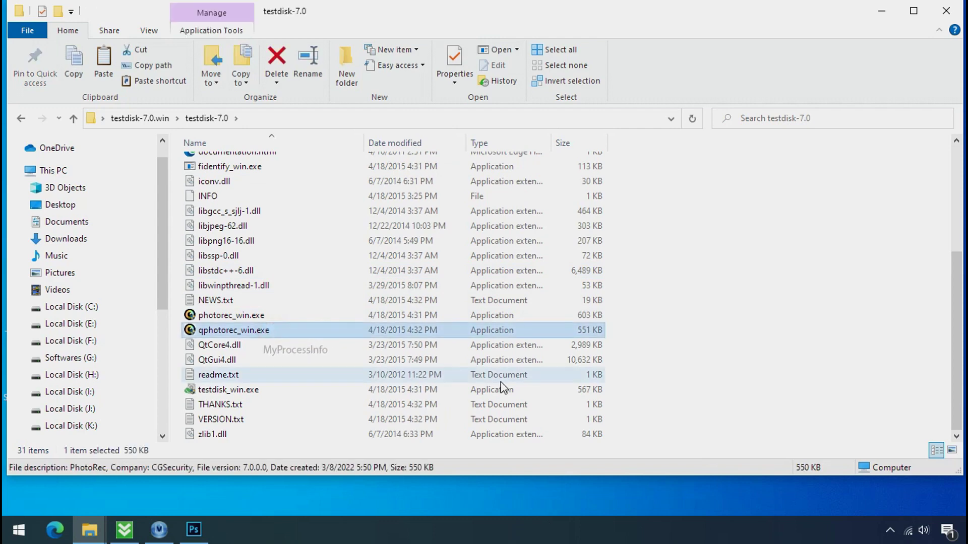
{"action": "double_click", "coordinate": [231, 329]}
Choose Drive C: as the source and reset File Formats to only jpg and png.
{"action": "left_click", "coordinate": [193, 122]}
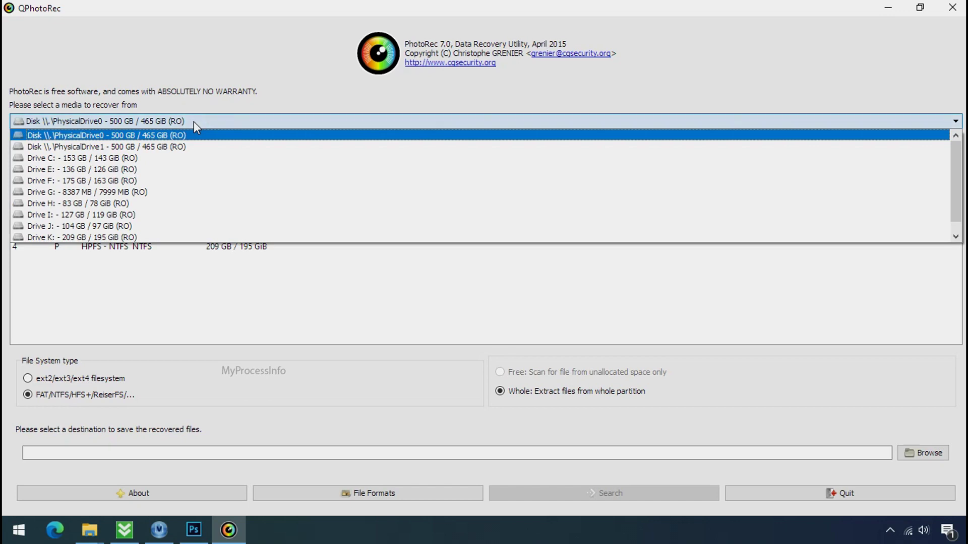
{"action": "left_click", "coordinate": [206, 158]}
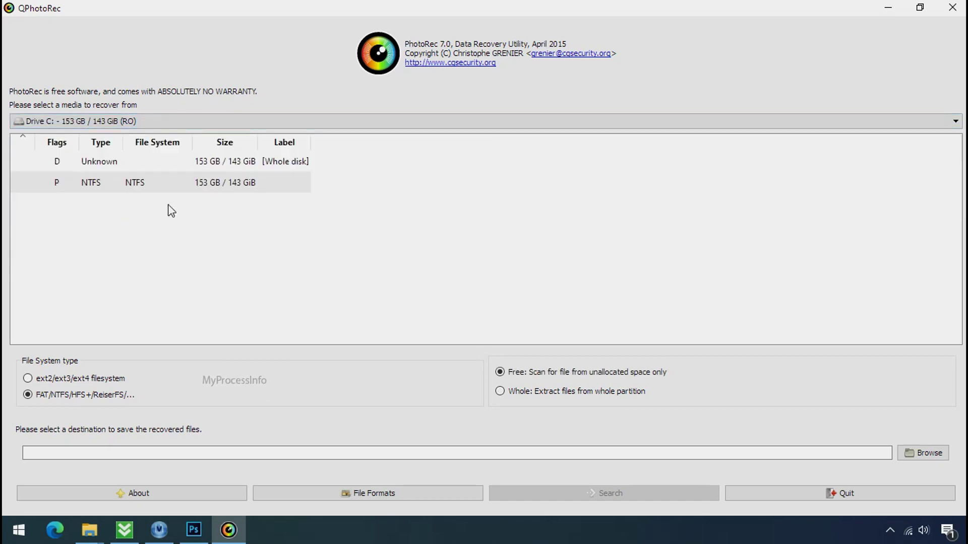
{"action": "left_click", "coordinate": [357, 494]}
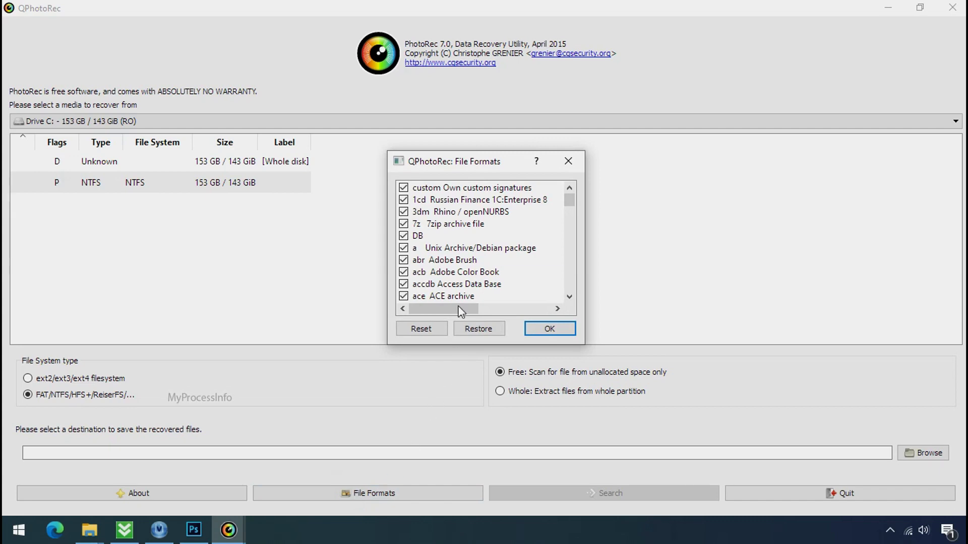
{"action": "left_click", "coordinate": [429, 328]}
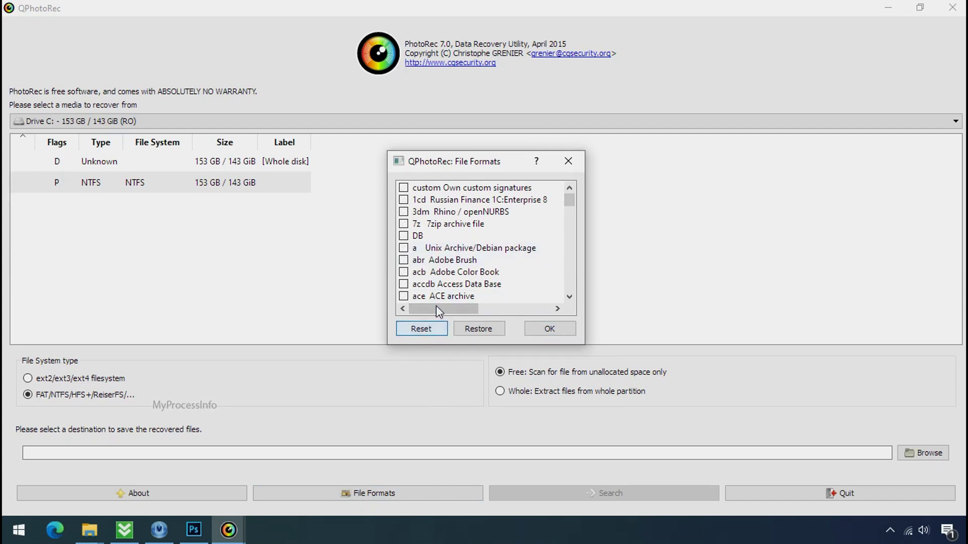
{"action": "left_click", "coordinate": [434, 271]}
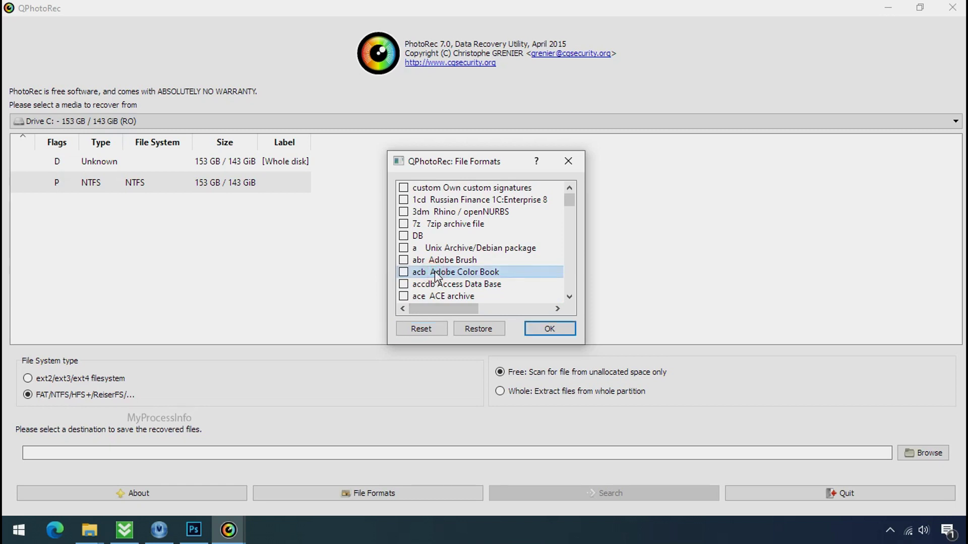
{"action": "key", "text": "j"}
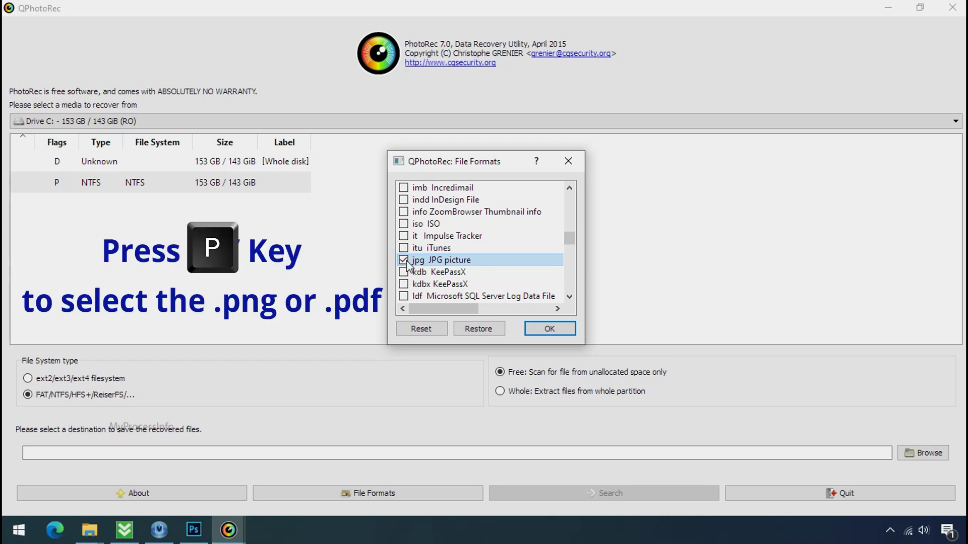
{"action": "key", "text": "p"}
{"action": "scroll", "coordinate": [444, 240], "scroll_direction": "down", "scroll_amount": 2}
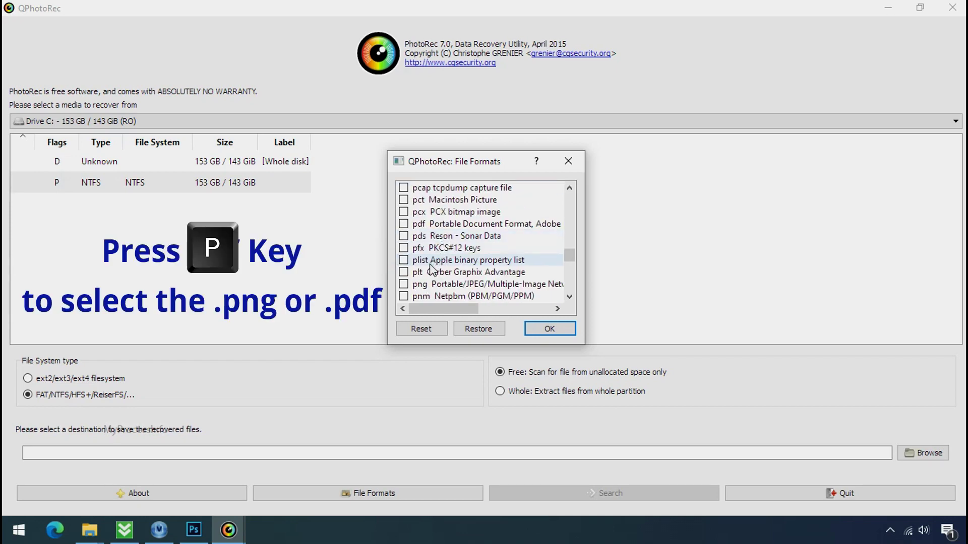
{"action": "left_click", "coordinate": [403, 283]}
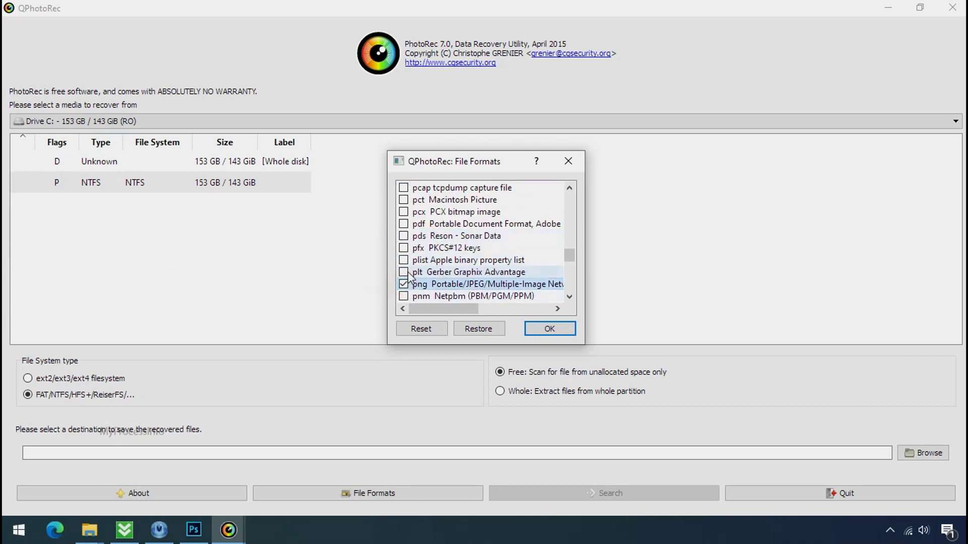
{"action": "left_click", "coordinate": [402, 224]}
{"action": "left_click", "coordinate": [544, 330]}
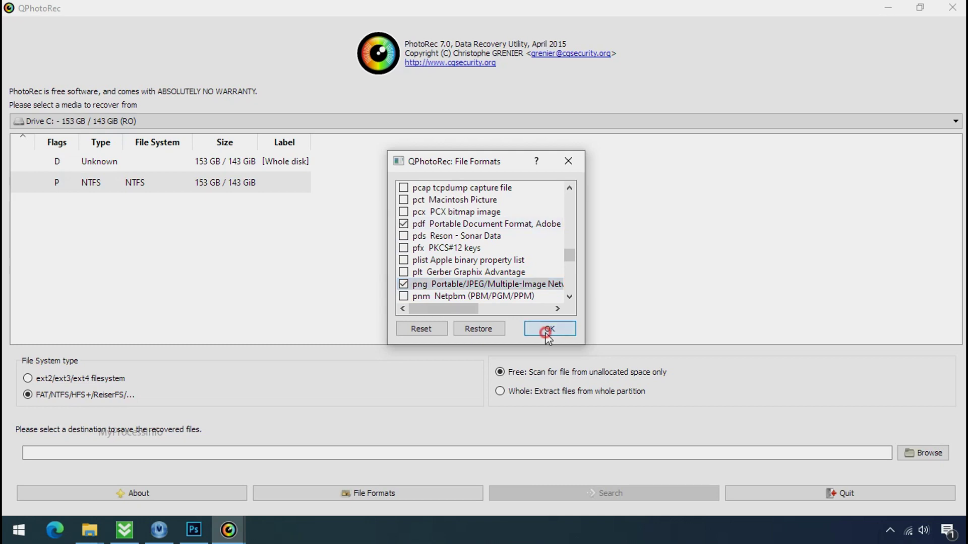
Create a new Recovery folder on Softwares (G:) and select it as the destination.
{"action": "left_click", "coordinate": [943, 456]}
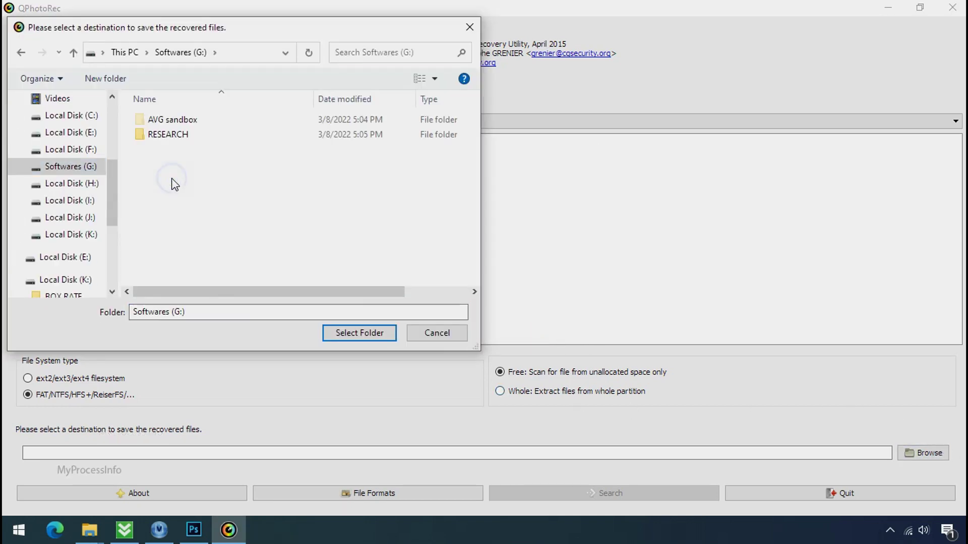
{"action": "right_click", "coordinate": [171, 183]}
{"action": "mouse_move", "coordinate": [216, 345]}
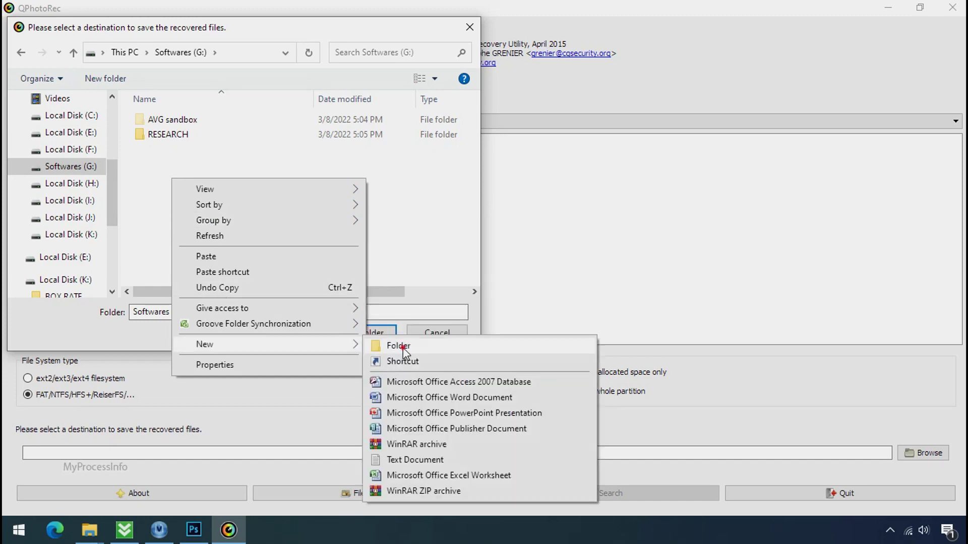
{"action": "left_click", "coordinate": [401, 347]}
{"action": "type", "text": "Recovery"}
{"action": "key", "text": "Return"}
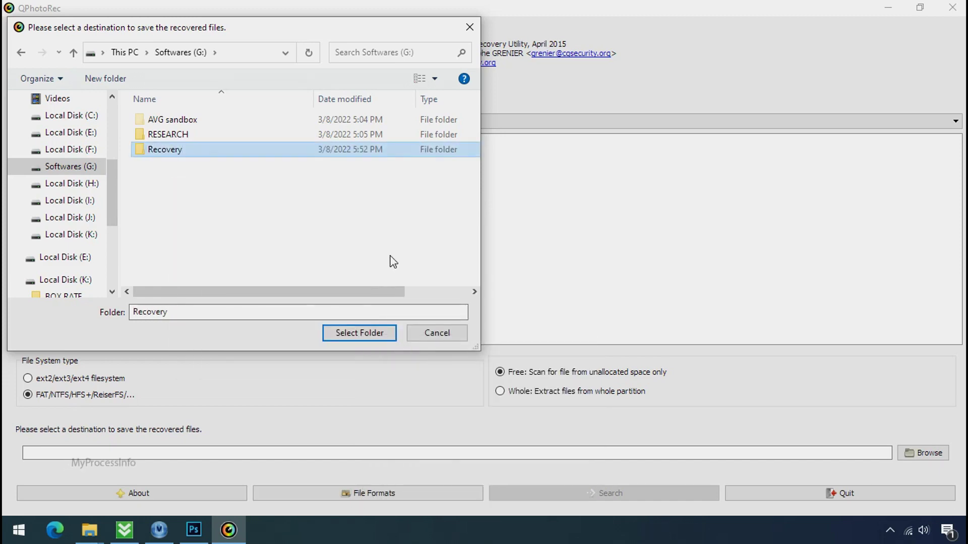
{"action": "left_click", "coordinate": [359, 334]}
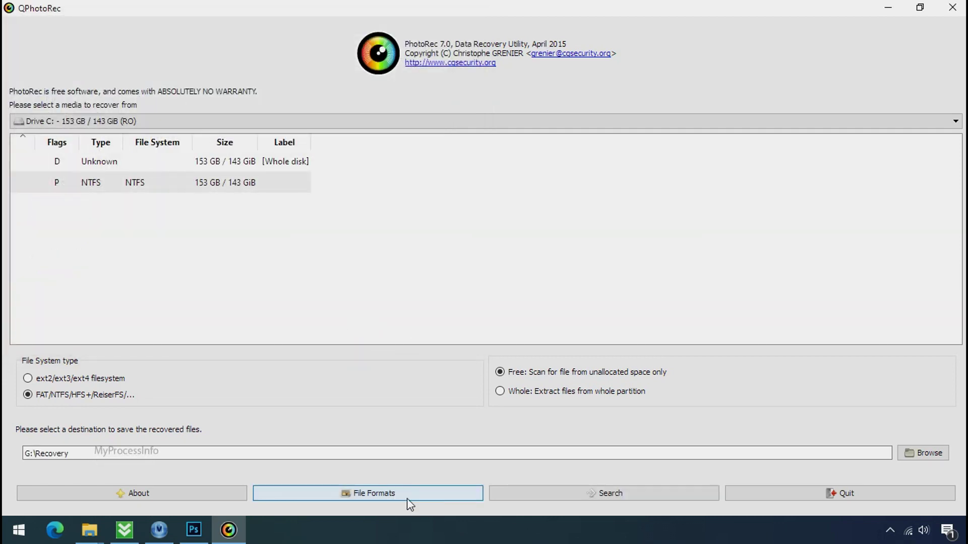
Start the Drive C: search into G:\Recovery and restore down the QPhotoRec window.
{"action": "left_click", "coordinate": [608, 492]}
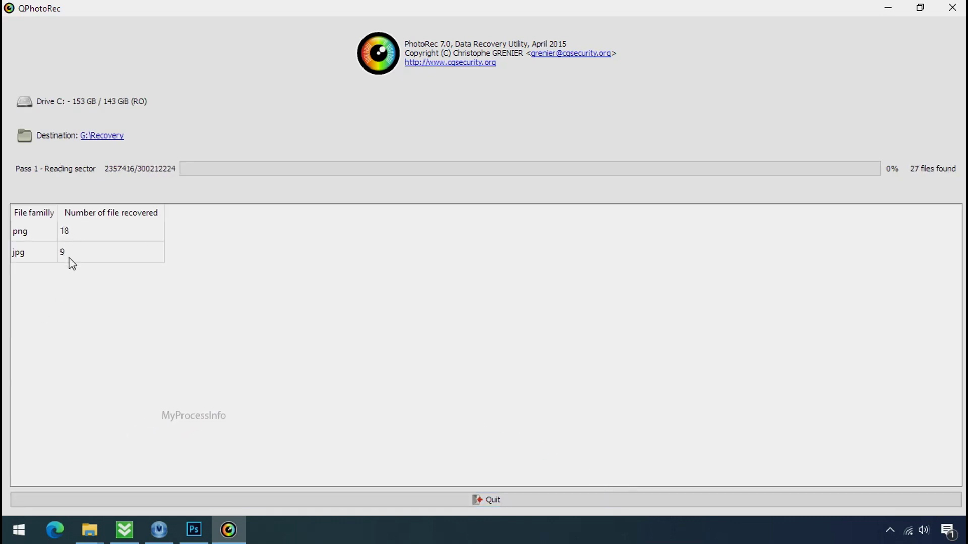
{"action": "left_click", "coordinate": [920, 7]}
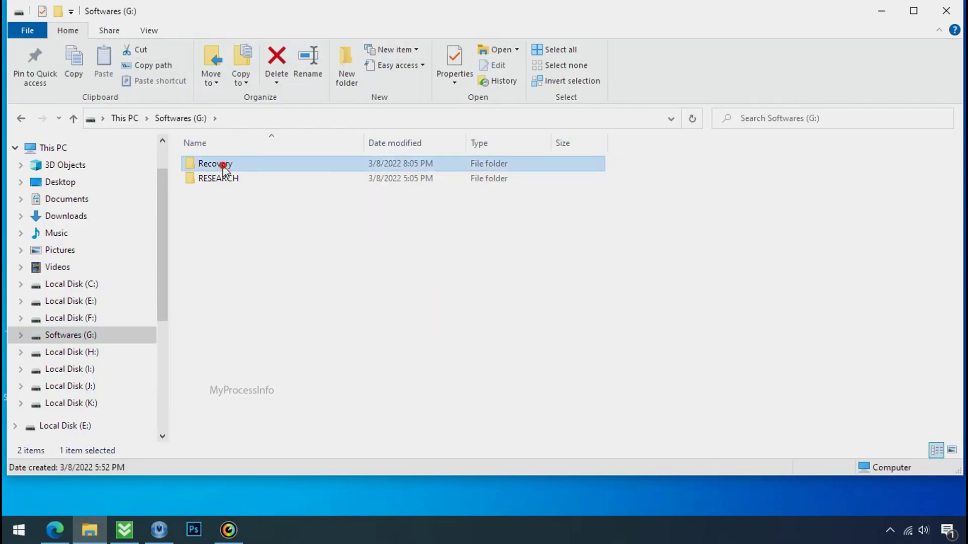
Open G:\Recovery\recup_dir.3 and scroll through the recovered png and jpg files.
{"action": "double_click", "coordinate": [216, 162]}
{"action": "left_click", "coordinate": [225, 177]}
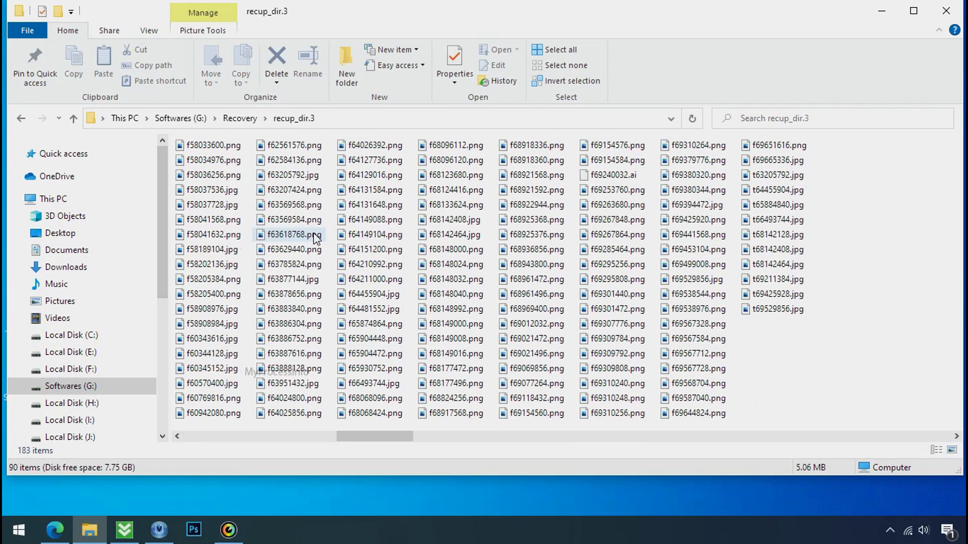
{"action": "scroll", "coordinate": [315, 237], "scroll_direction": "right", "scroll_amount": 3}
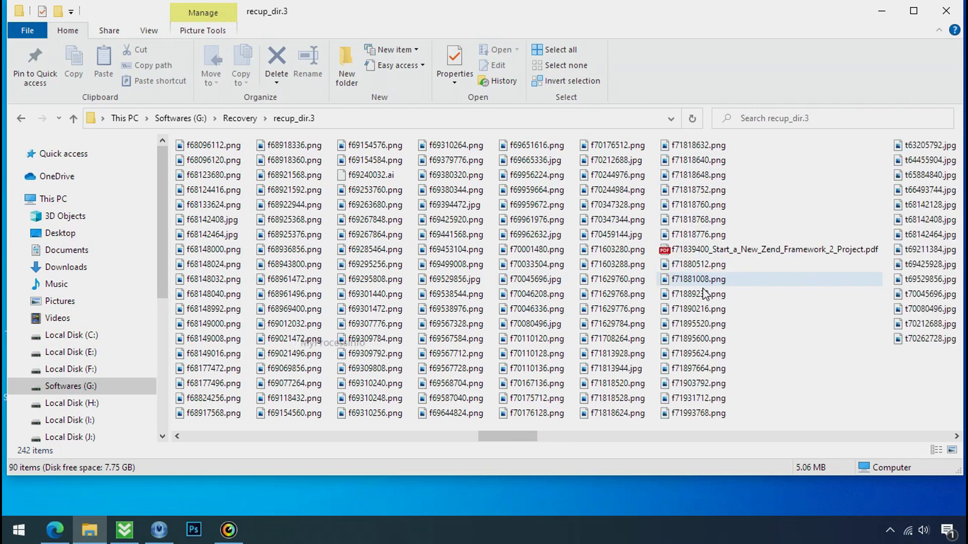
{"action": "scroll", "coordinate": [700, 305], "scroll_direction": "right", "scroll_amount": 3}
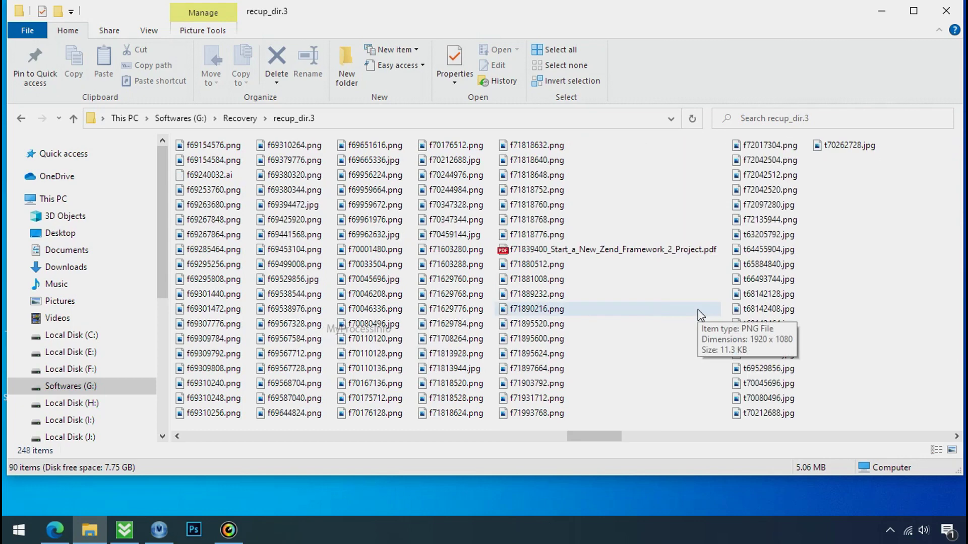
{"action": "scroll", "coordinate": [698, 310], "scroll_direction": "right", "scroll_amount": 1}
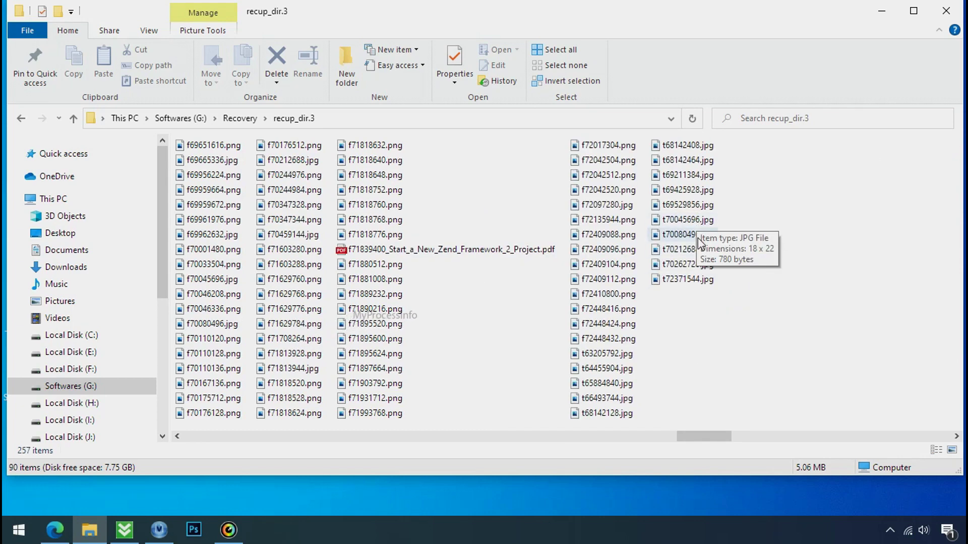
{"action": "scroll", "coordinate": [695, 323], "scroll_direction": "right", "scroll_amount": 3}
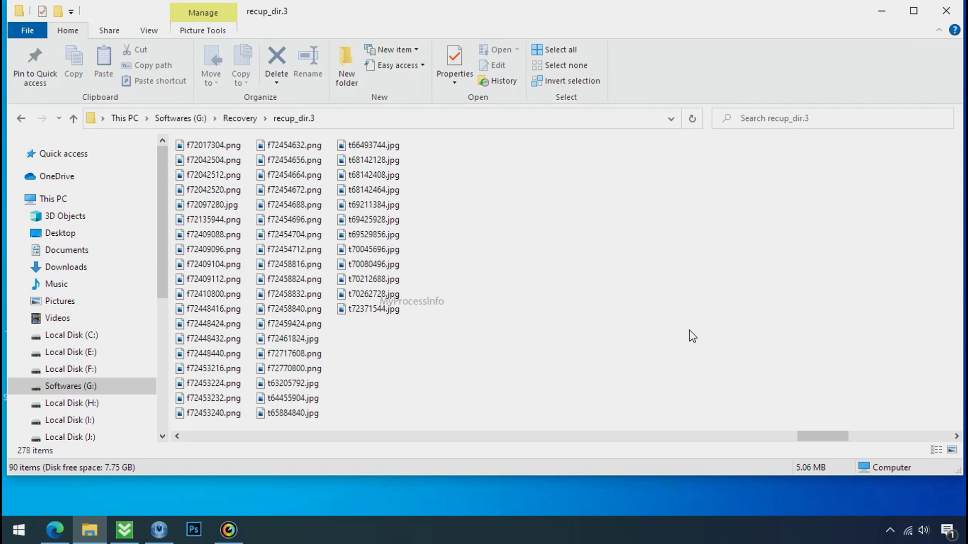